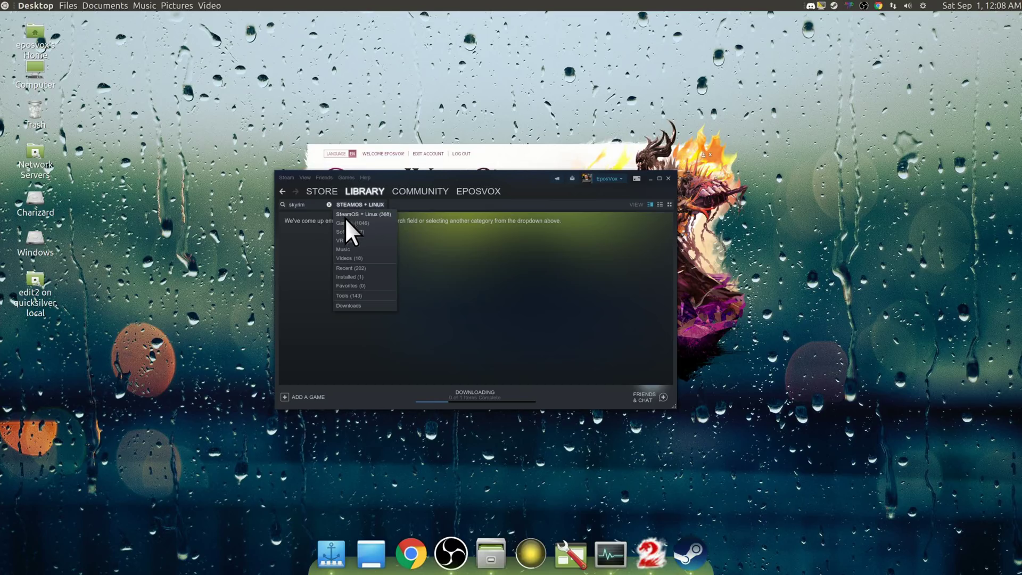
Filter the library to Games and bring up the options for The Elder Scrolls V: Skyrim Special Edition.
click(347, 222)
click(350, 226)
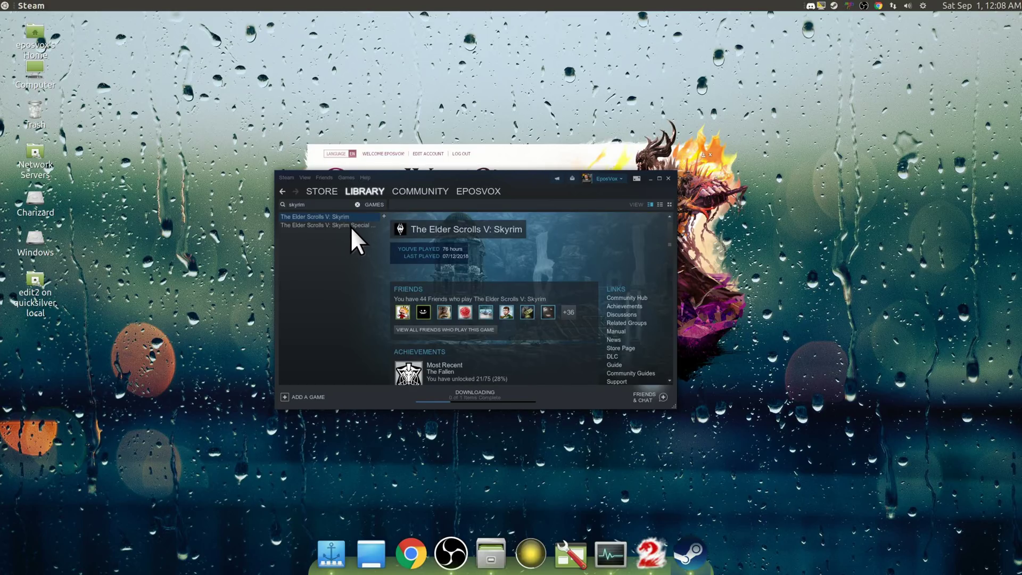
right_click(360, 226)
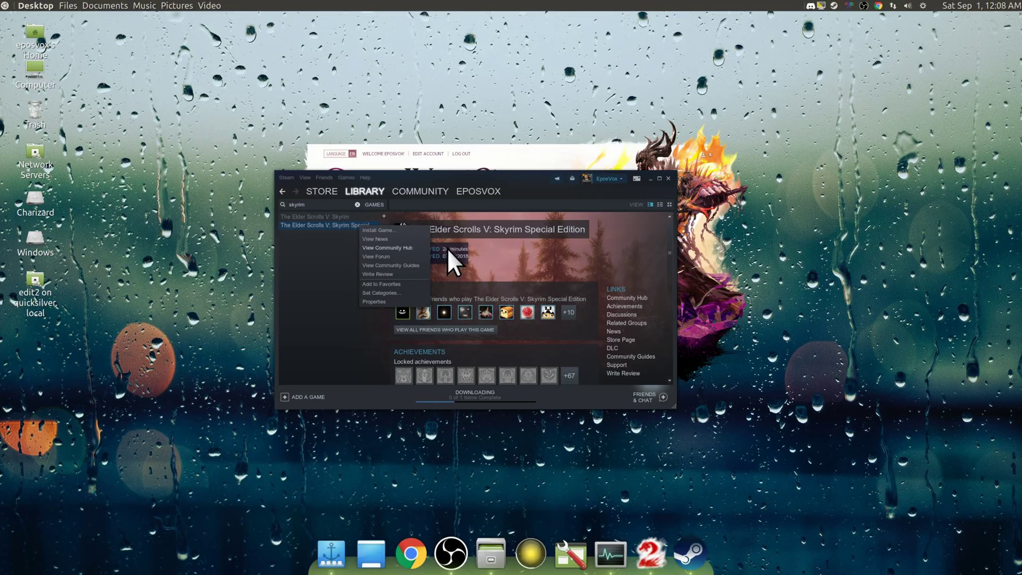
Set the account's beta participation to Steam Beta Update in the settings and restart Steam.
click(287, 178)
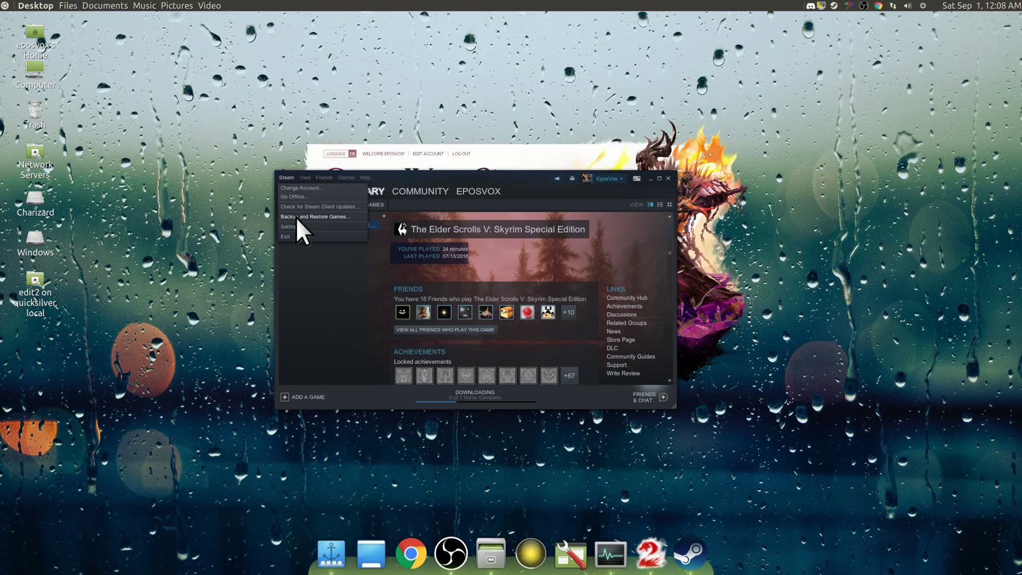
click(288, 226)
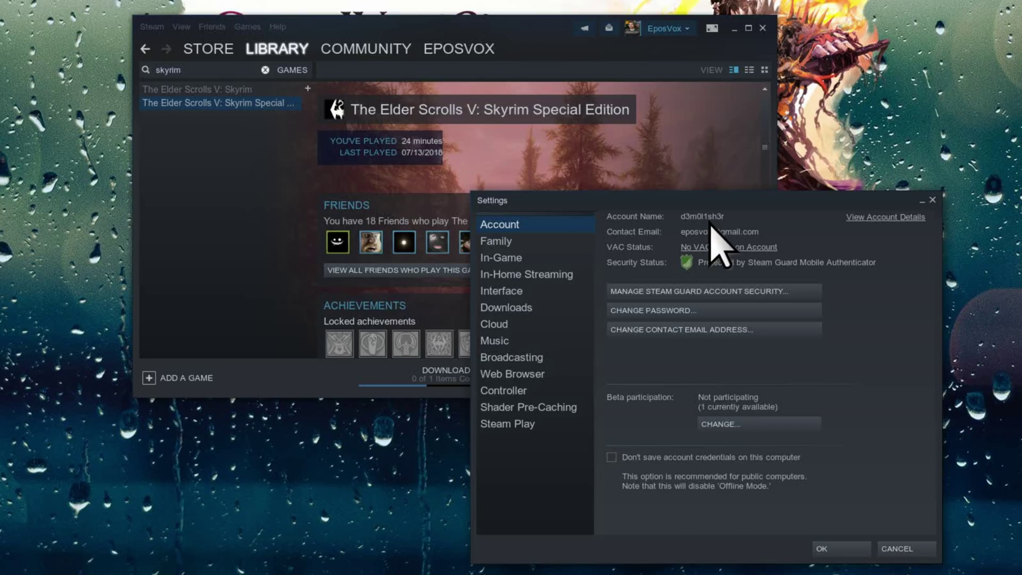
drag(675, 201, 411, 119)
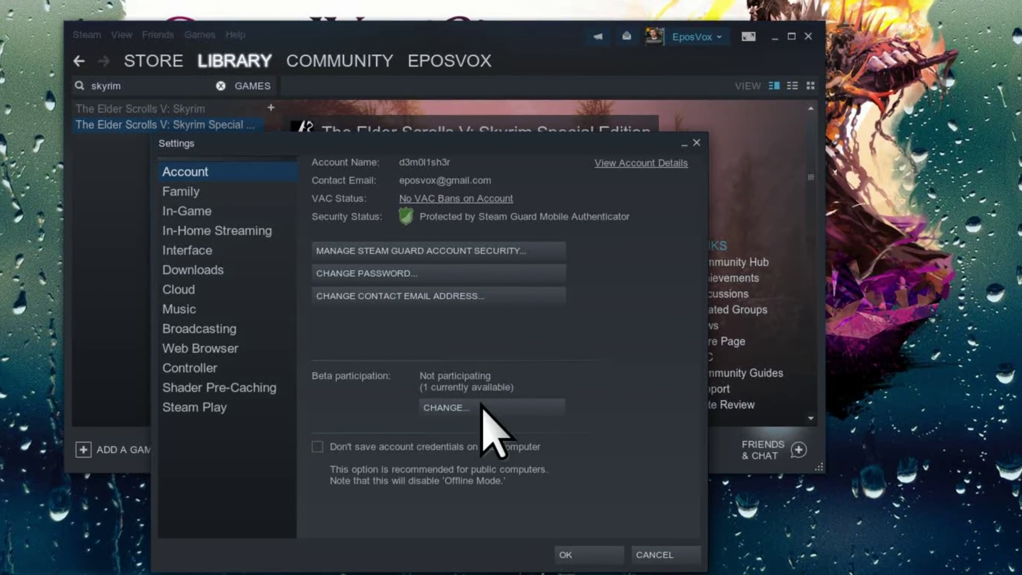
click(452, 407)
click(478, 300)
click(493, 334)
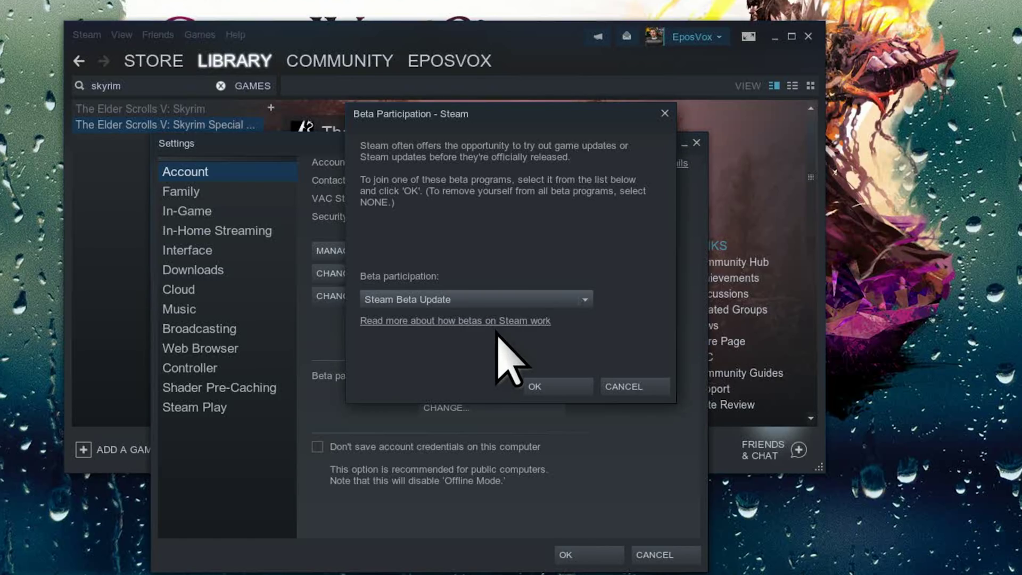
click(538, 385)
click(486, 281)
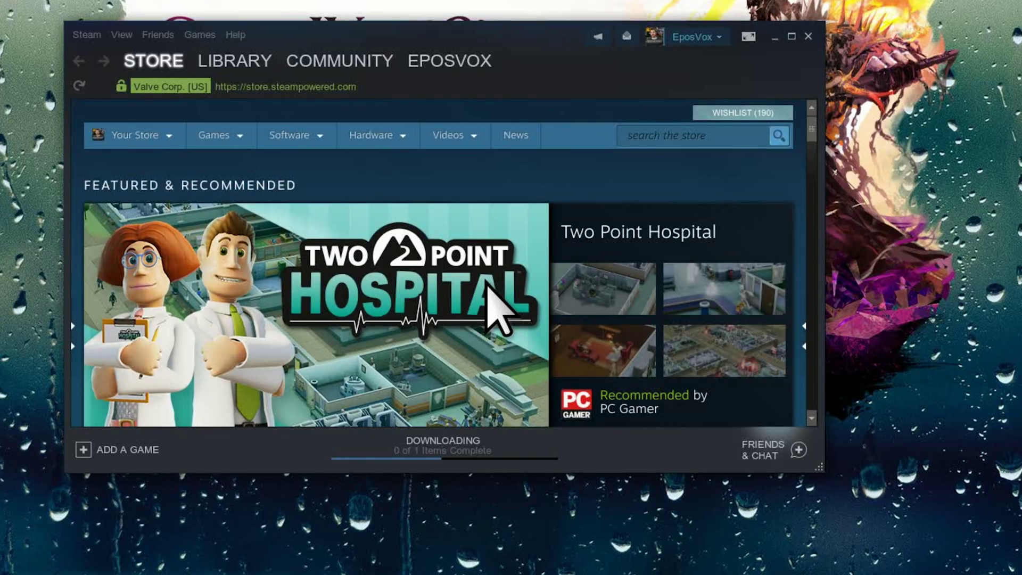
Return to the library and enable Steam Play for all titles in the Steam Play settings.
click(235, 60)
right_click(274, 105)
key(Escape)
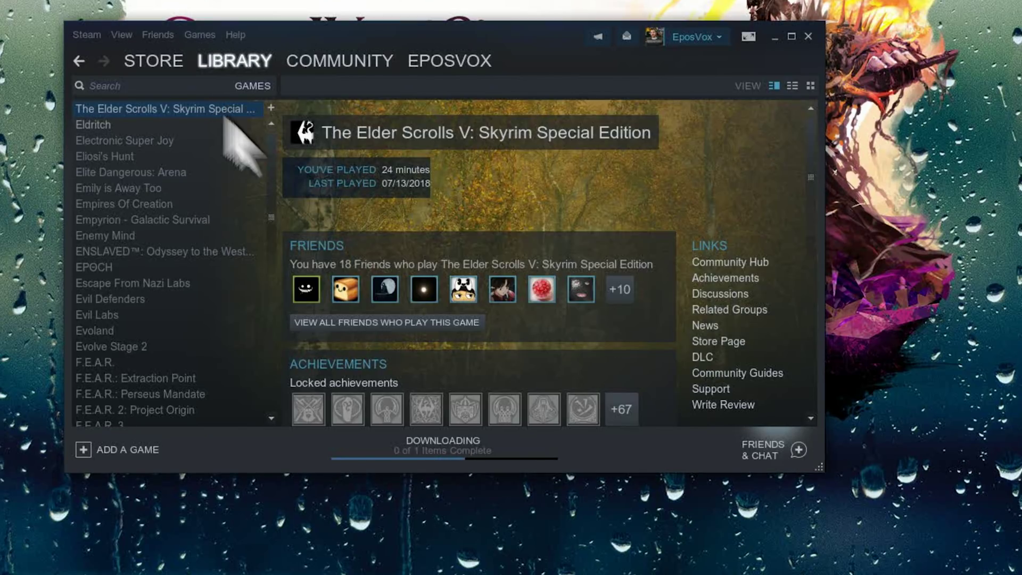
click(221, 388)
click(221, 407)
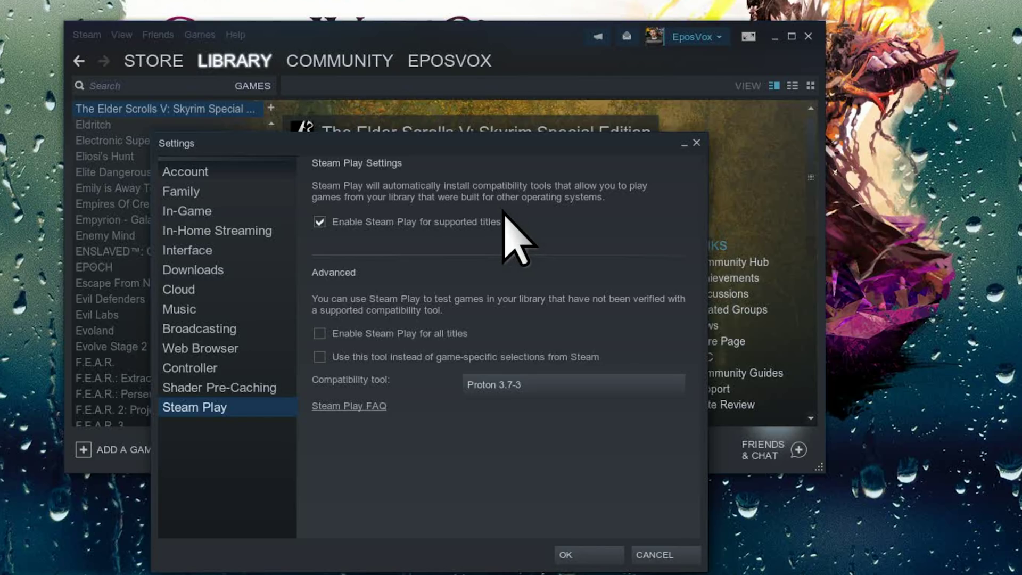
click(332, 334)
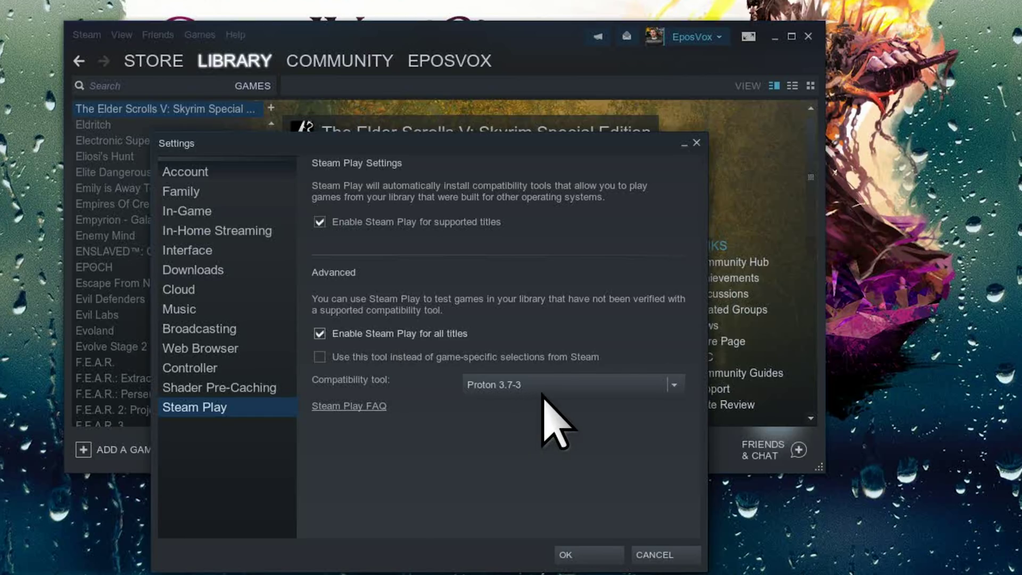
Set the compatibility tool to Proton 3.7-5 Beta, restart Steam to apply it and dismiss the store news.
click(673, 385)
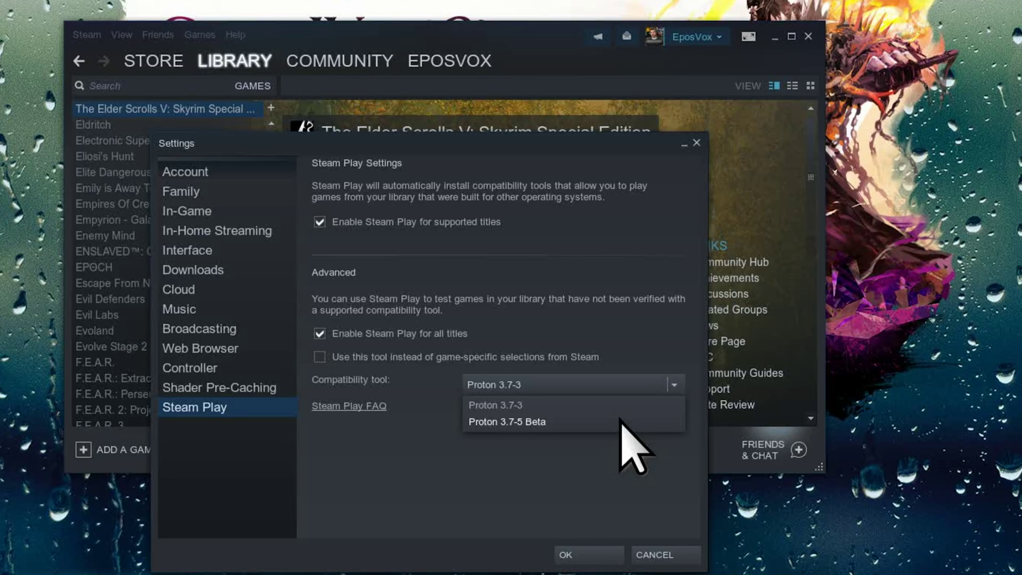
click(588, 422)
click(595, 547)
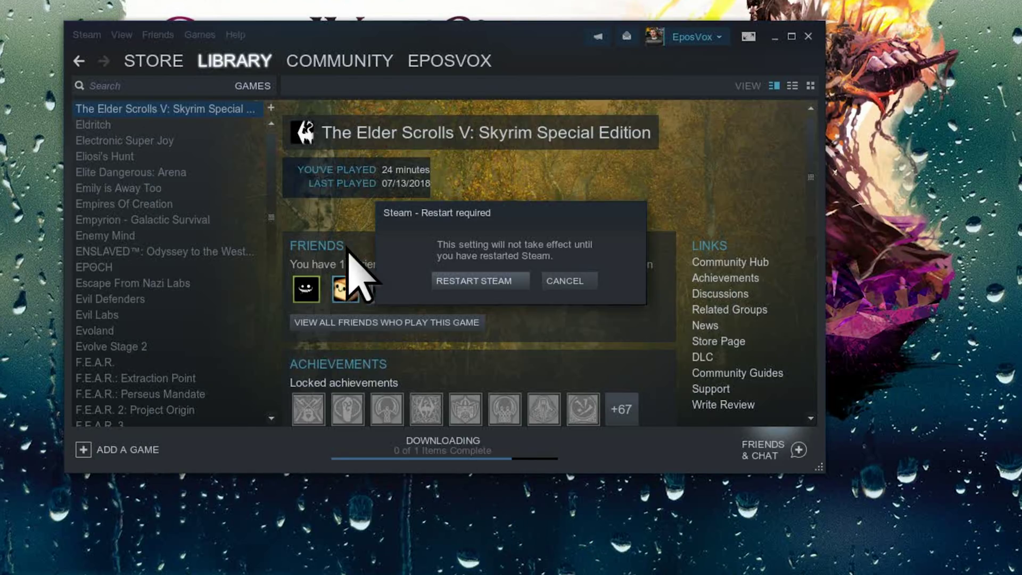
click(464, 278)
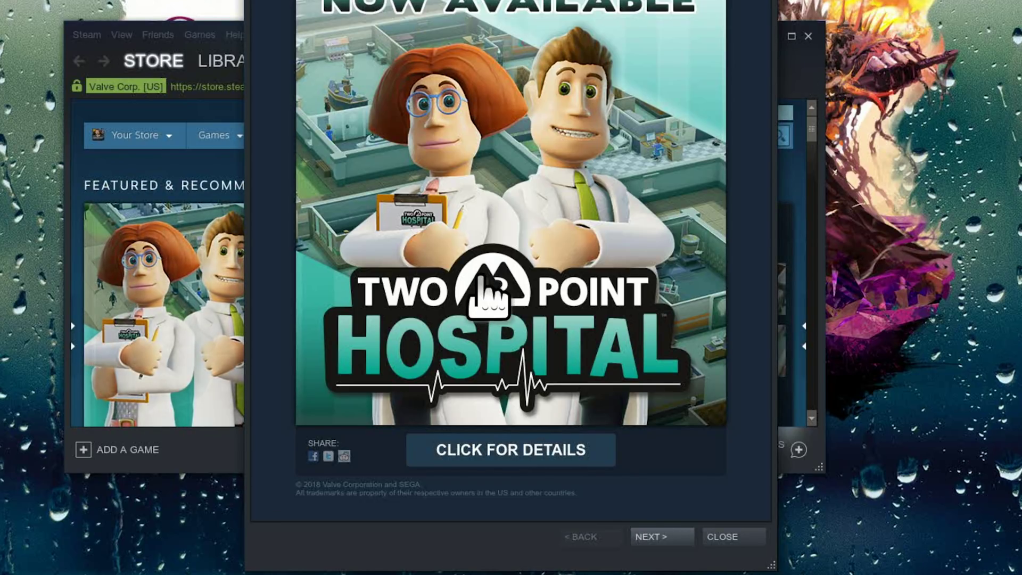
click(727, 535)
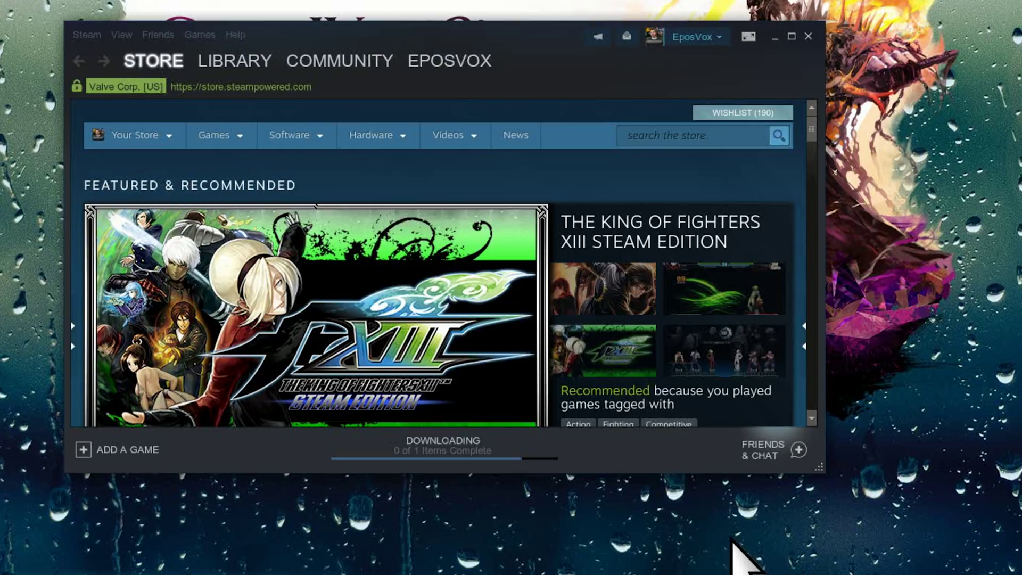
Install The Elder Scrolls V: Skyrim Special Edition from the library in the default location with a desktop shortcut.
mouse_move(224, 67)
click(248, 100)
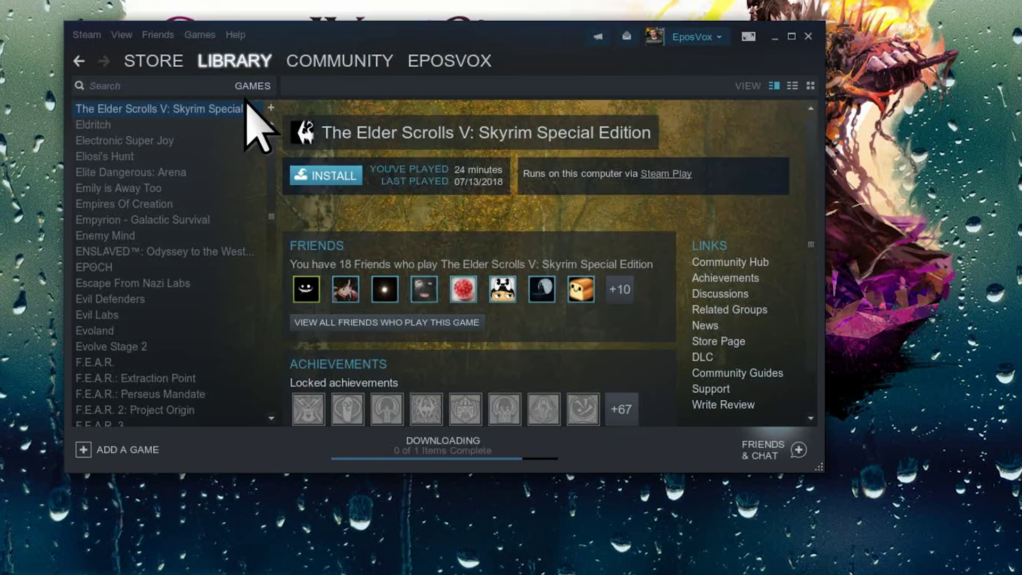
click(314, 176)
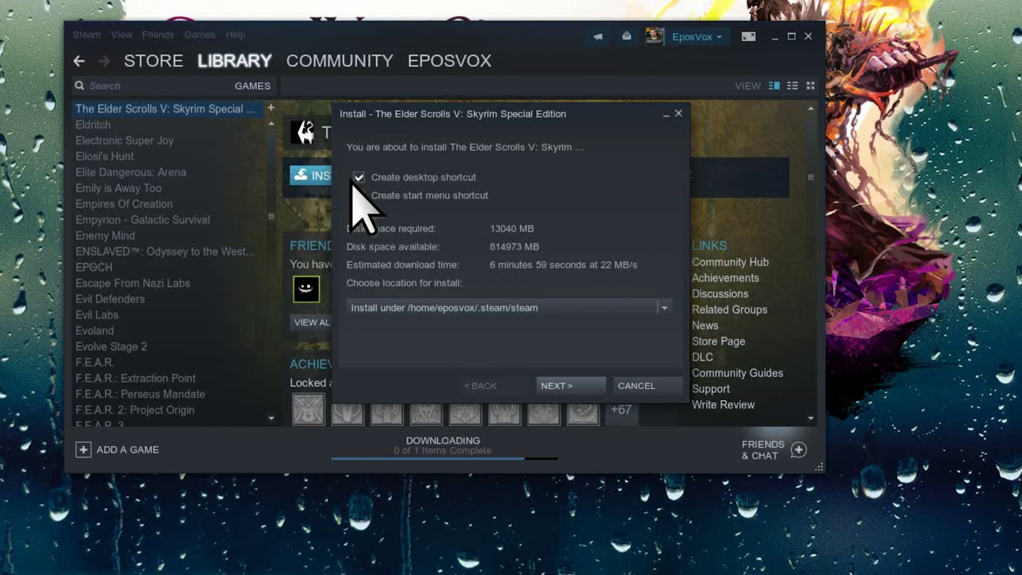
click(572, 386)
click(571, 386)
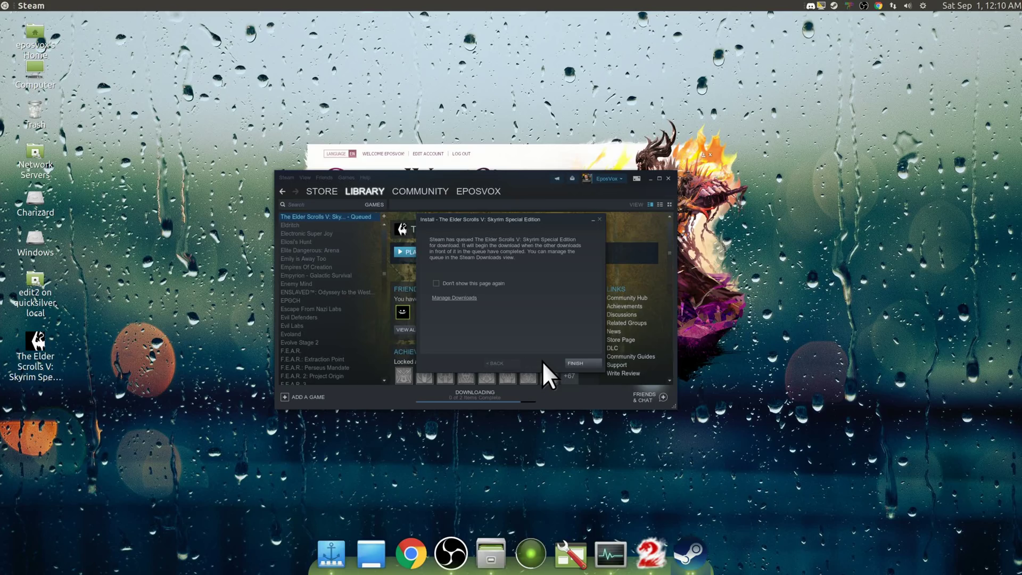
click(570, 383)
View the download queue and move the Steam and Guild Wars 2 launcher windows apart.
click(483, 447)
drag(466, 180, 191, 169)
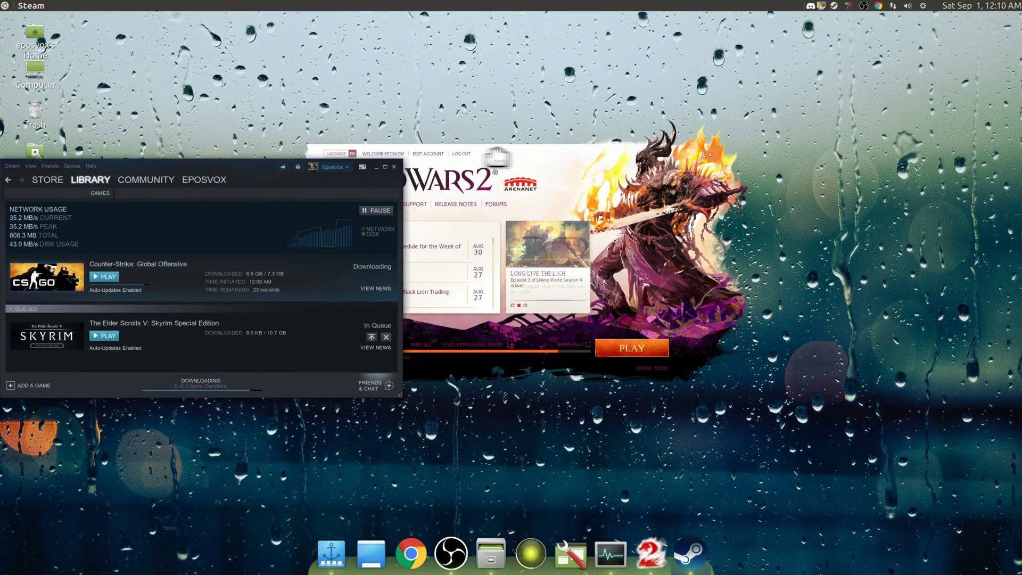
drag(502, 158, 602, 159)
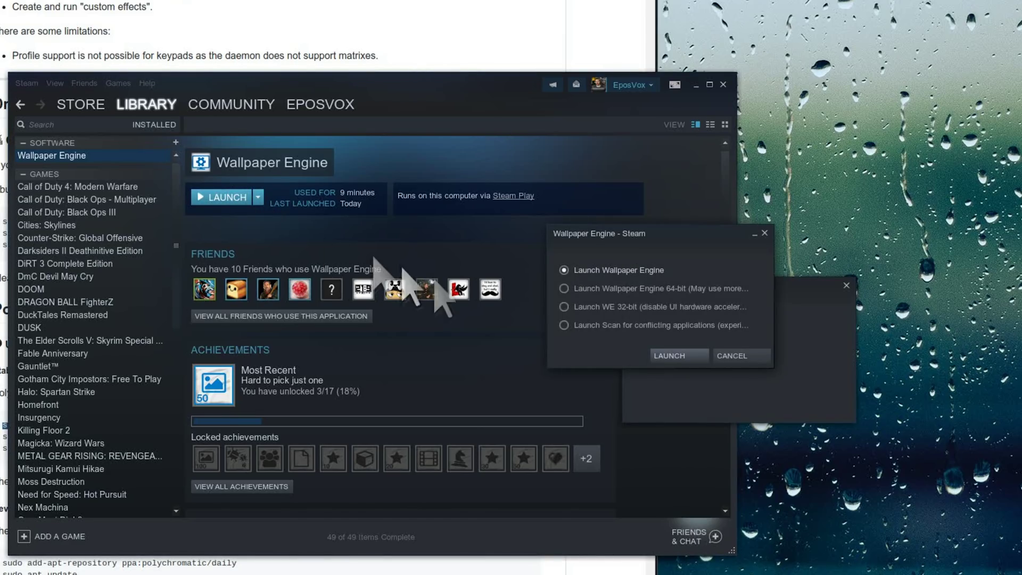
Try launching Wallpaper Engine in its standard mode and again in 64-bit mode, dismissing the dialogs each time.
click(669, 356)
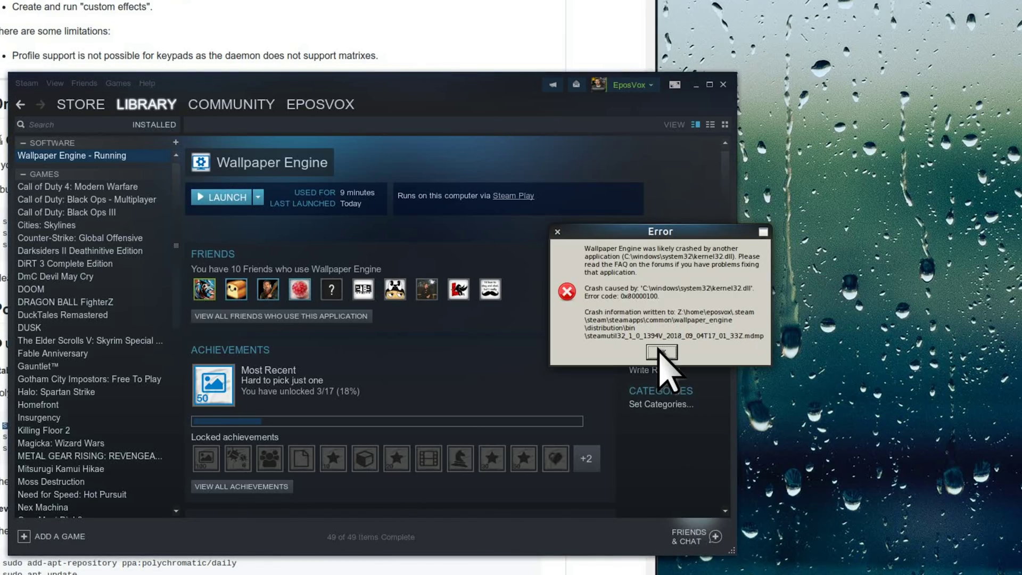
click(662, 352)
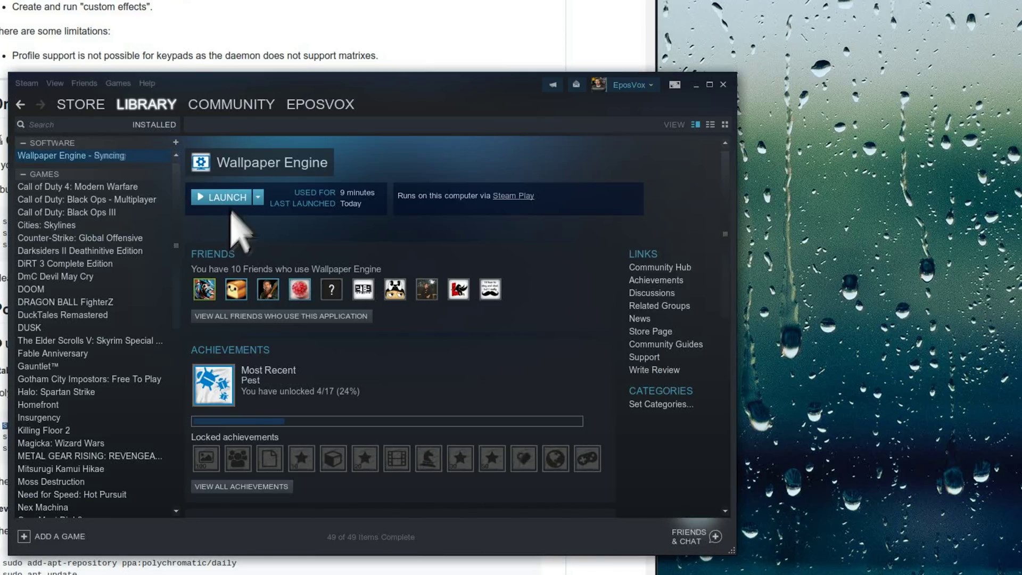
click(224, 197)
click(589, 290)
click(663, 353)
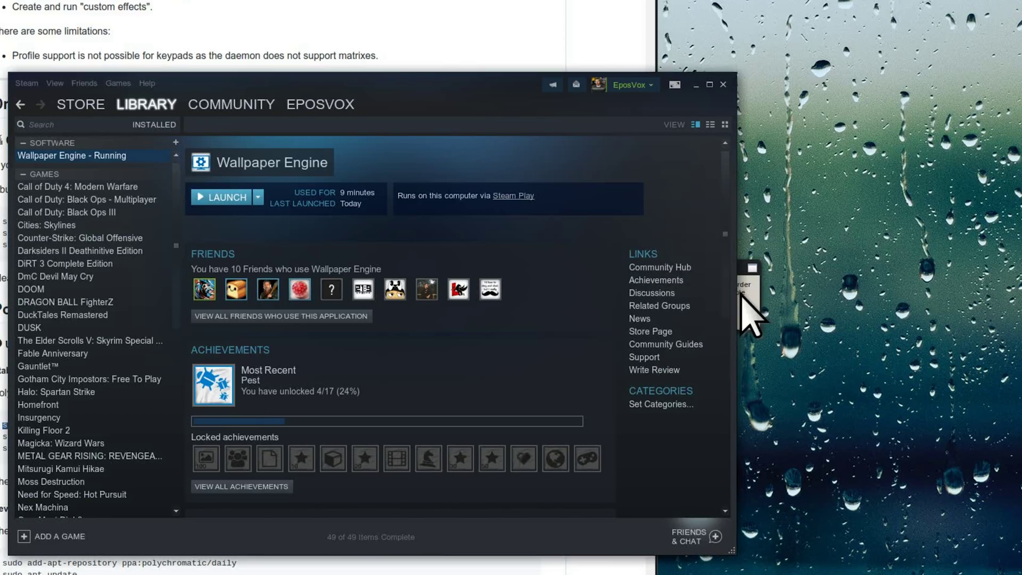
click(658, 332)
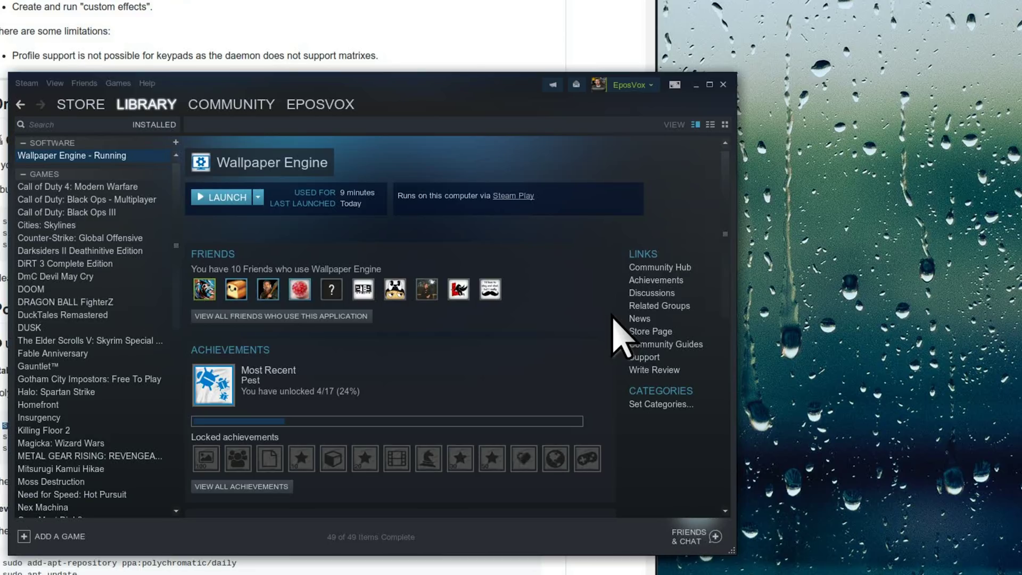
click(661, 352)
click(662, 352)
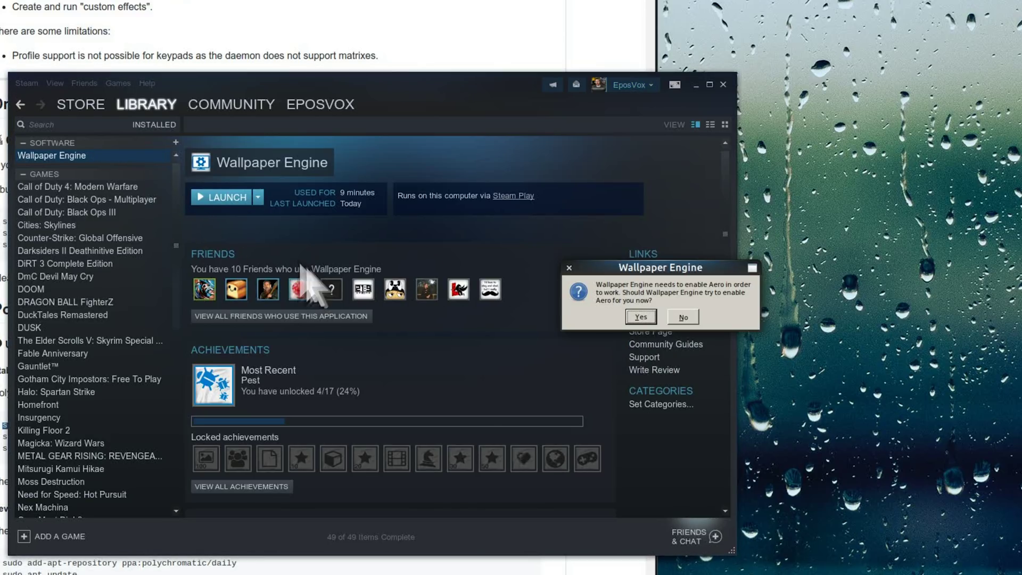
click(665, 319)
right_click(133, 155)
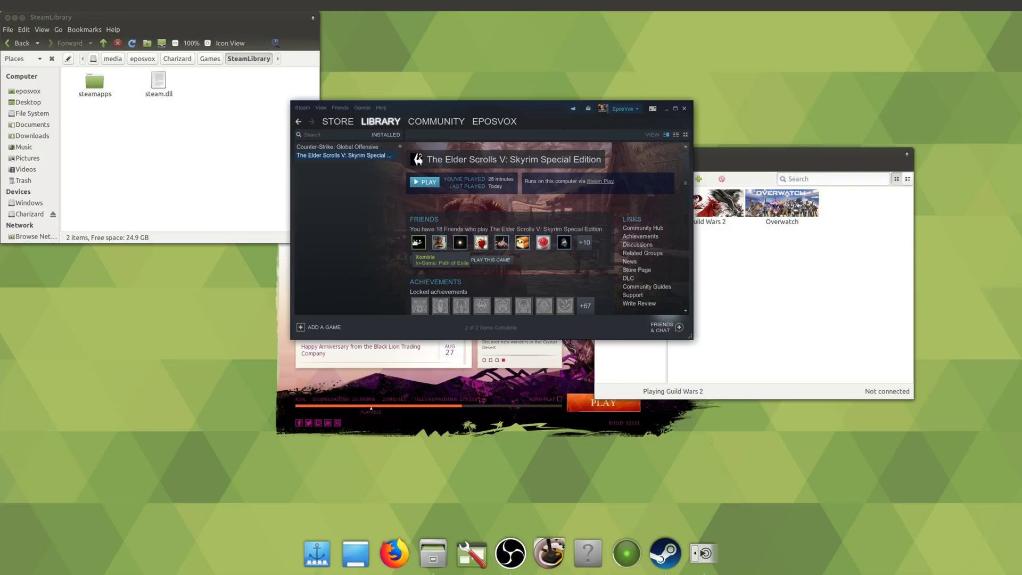
Open the Steam library folders from the download settings and start adding a library folder.
click(303, 108)
click(329, 176)
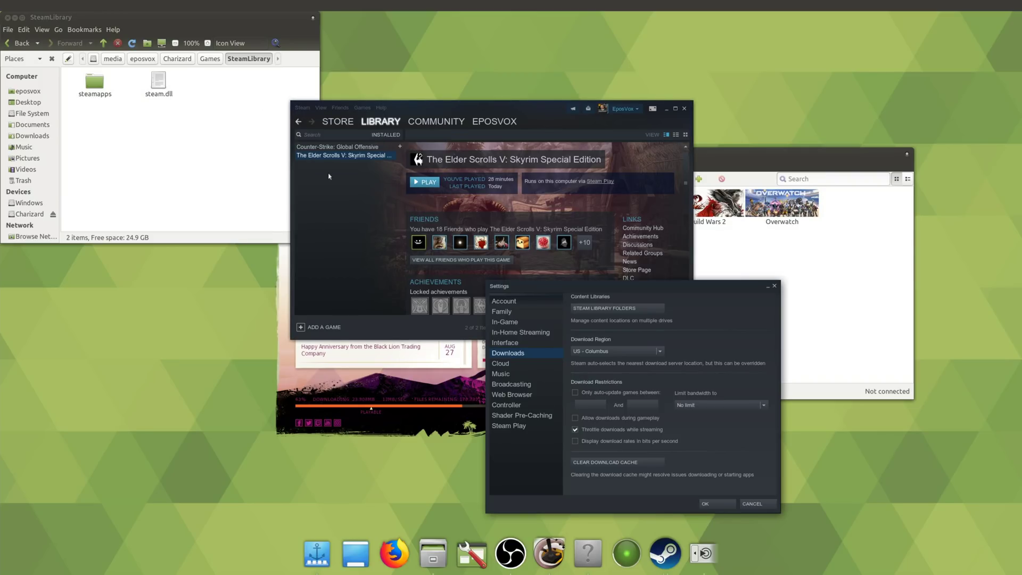
click(642, 309)
click(440, 330)
scroll(504, 308, up, 5)
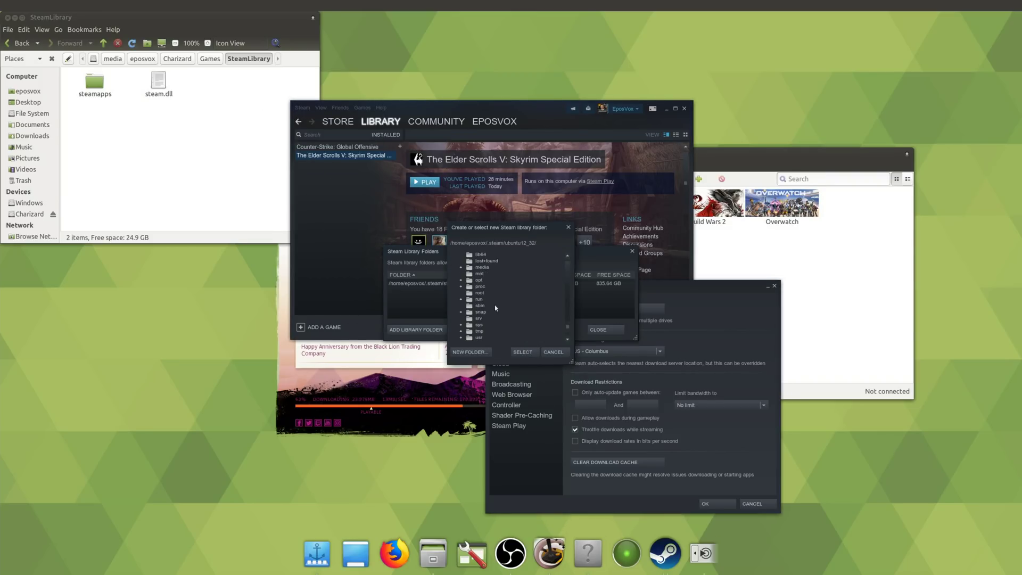
click(461, 280)
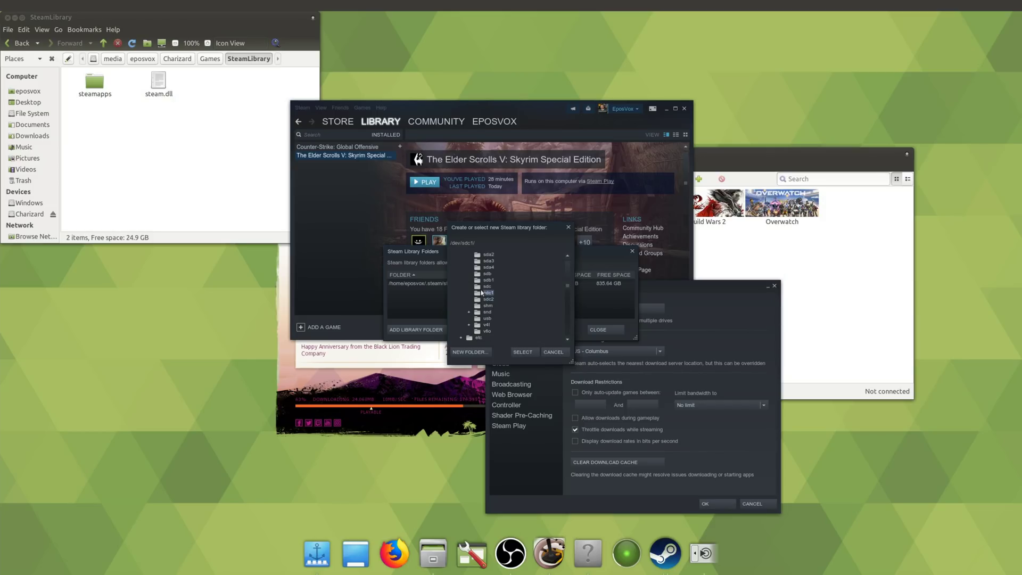
scroll(495, 296, down, 5)
scroll(506, 299, up, 5)
click(461, 282)
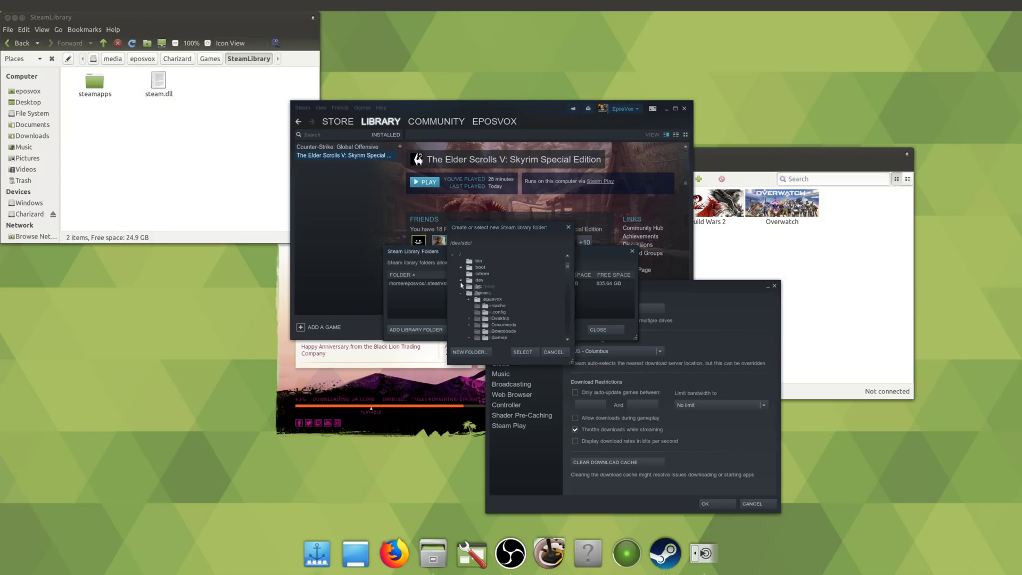
Add the existing SteamLibrary folder inside Games on the mounted Charizard drive as a library folder and close the folder manager.
click(461, 294)
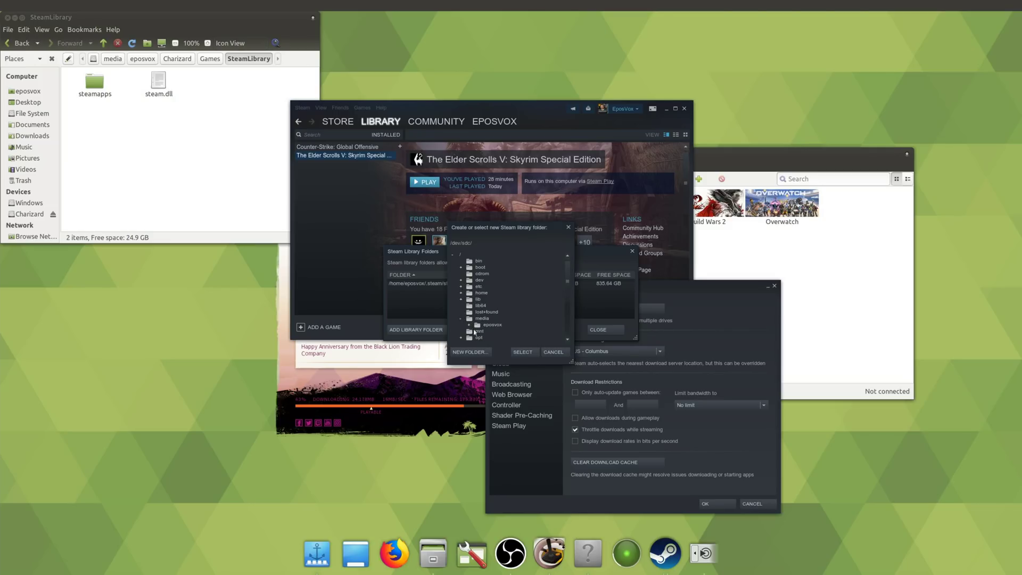
click(476, 331)
click(489, 270)
scroll(496, 291, down, 2)
scroll(512, 276, down, 4)
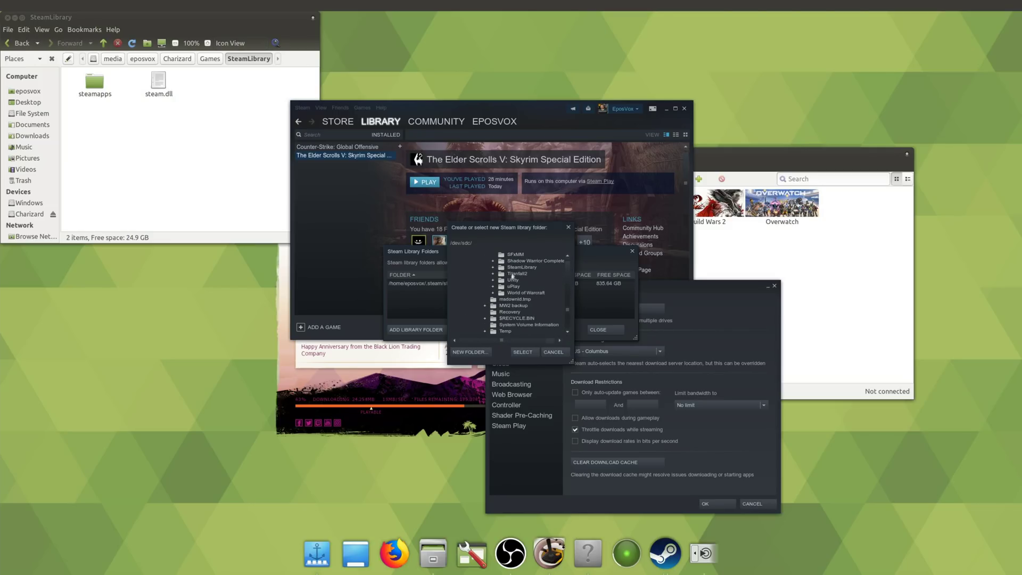
click(523, 352)
click(598, 330)
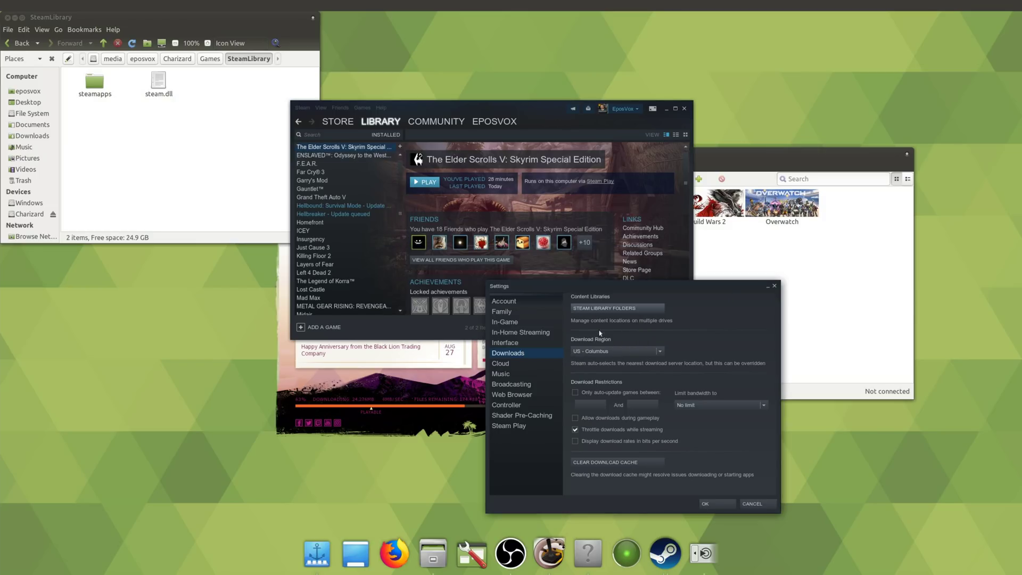
Look through the list of installed games and the queued downloads.
click(400, 188)
scroll(402, 176, up, 5)
scroll(398, 205, down, 10)
drag(399, 219, 398, 225)
click(490, 329)
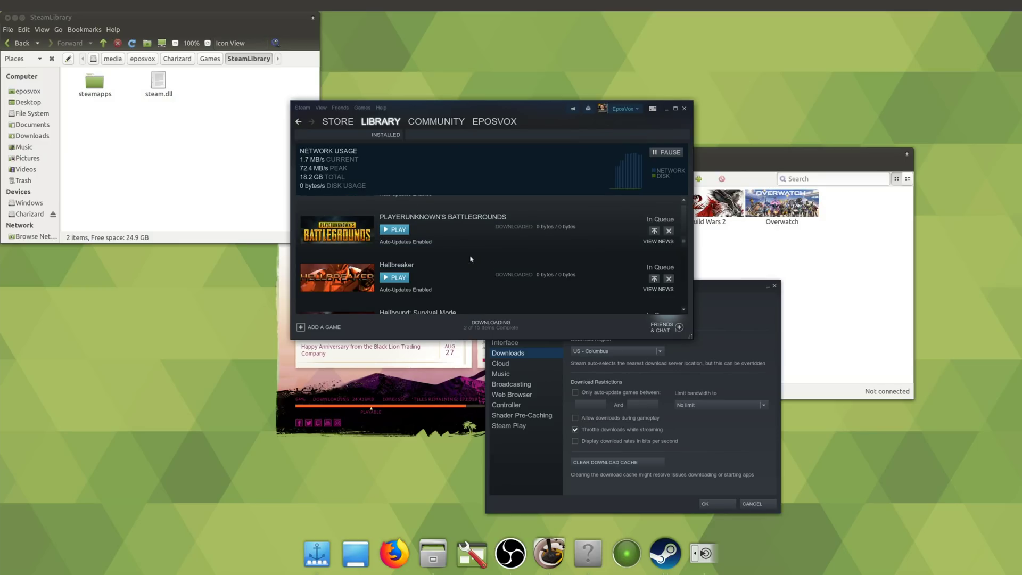
mouse_move(381, 121)
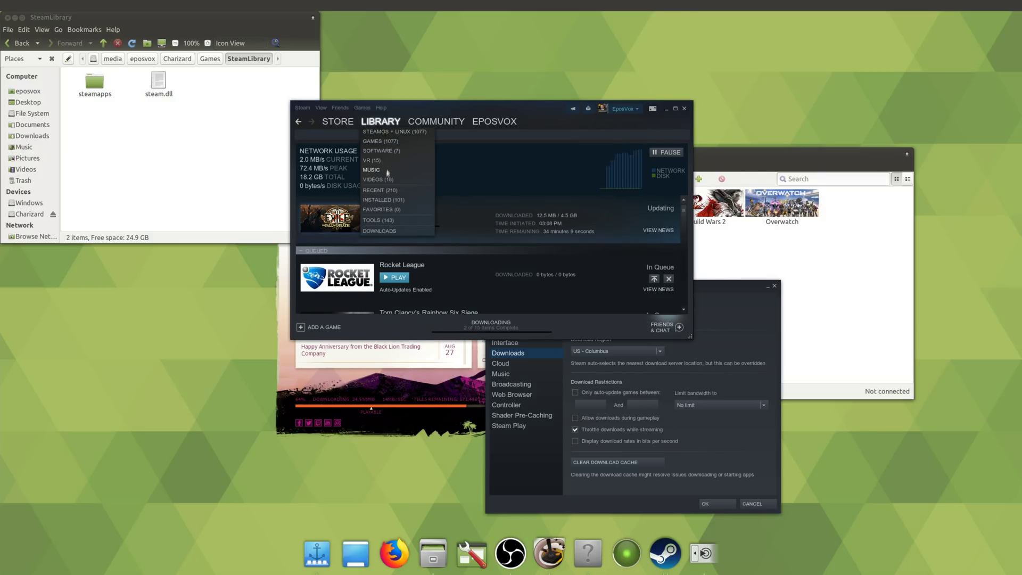
click(392, 200)
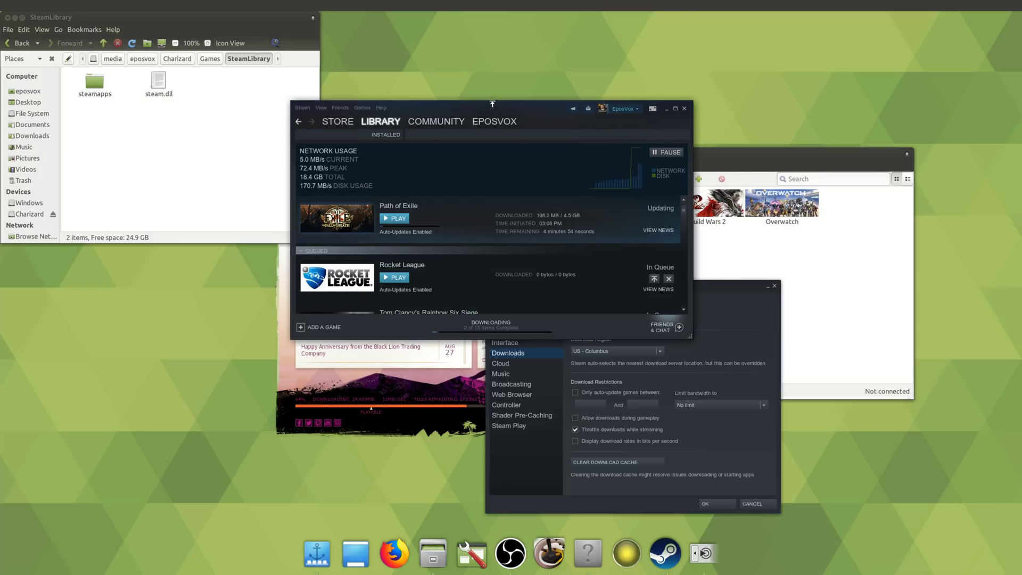
Confirm the Steam settings and restart Steam to apply the library changes.
drag(493, 104, 492, 27)
click(732, 367)
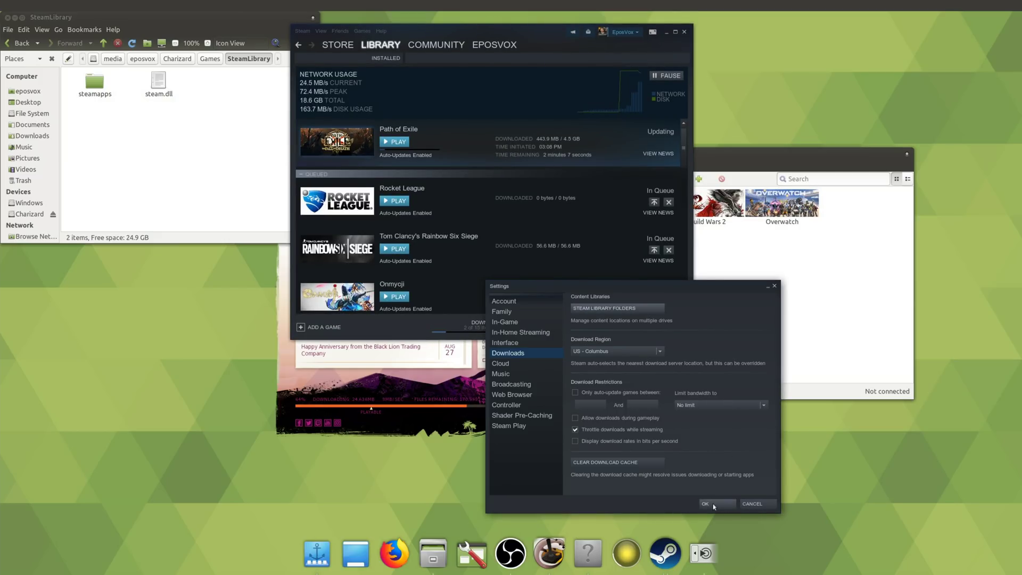
click(713, 504)
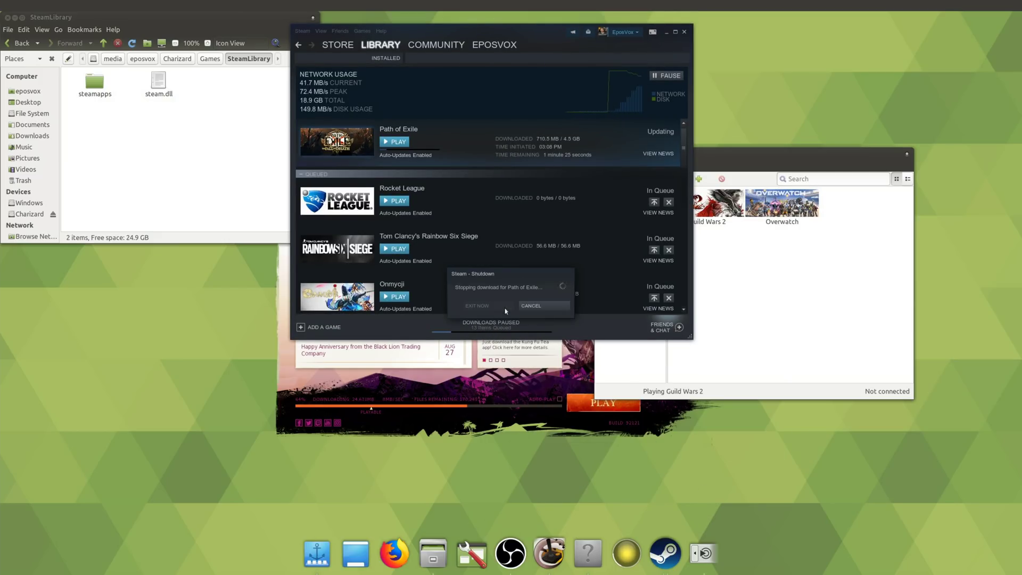
click(500, 308)
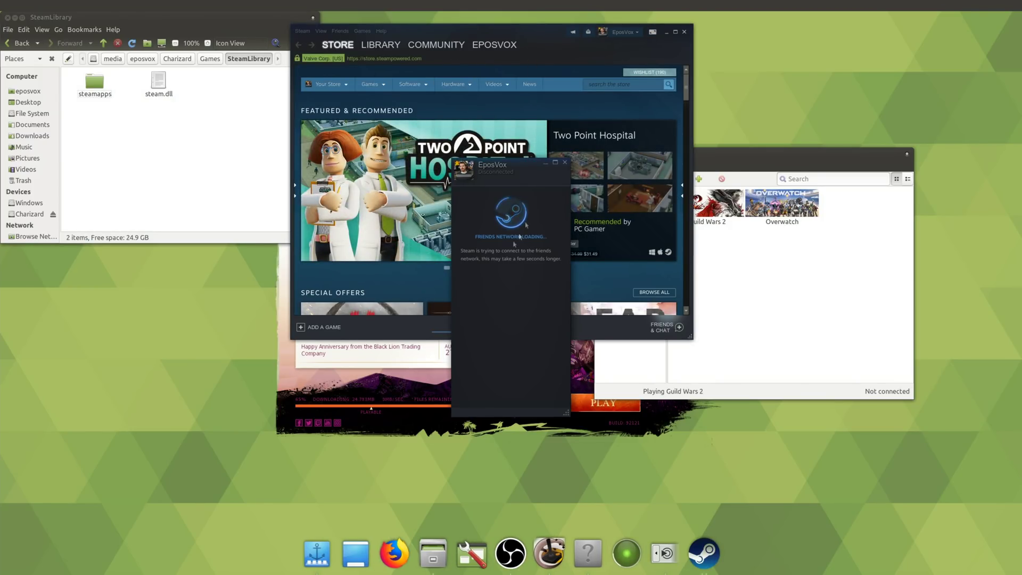
Close the friends list window and open the Steam download queue.
click(564, 163)
click(496, 321)
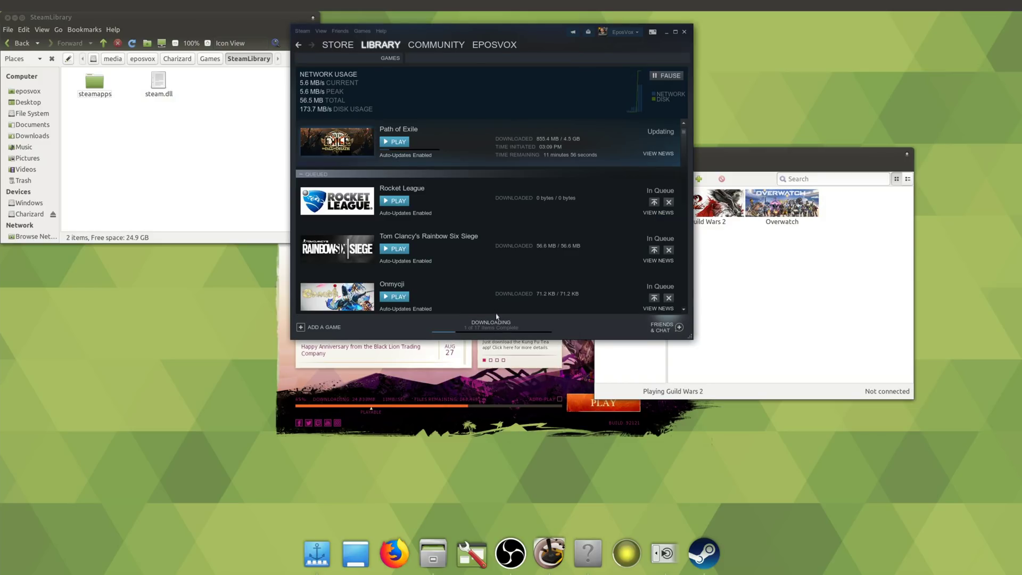
click(565, 162)
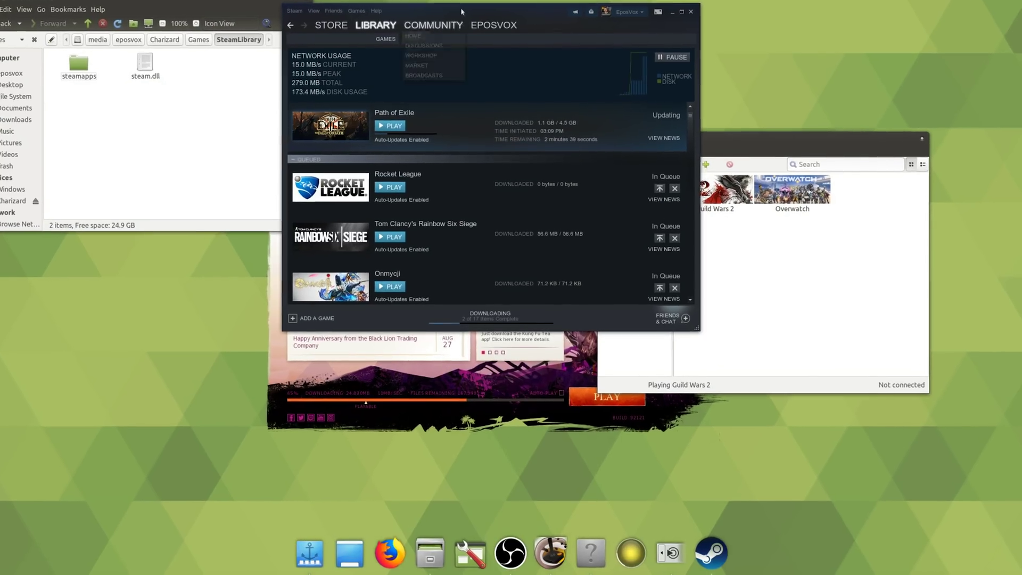
Keep Steam in the dock and move its icon beside the OBS icon.
right_click(704, 554)
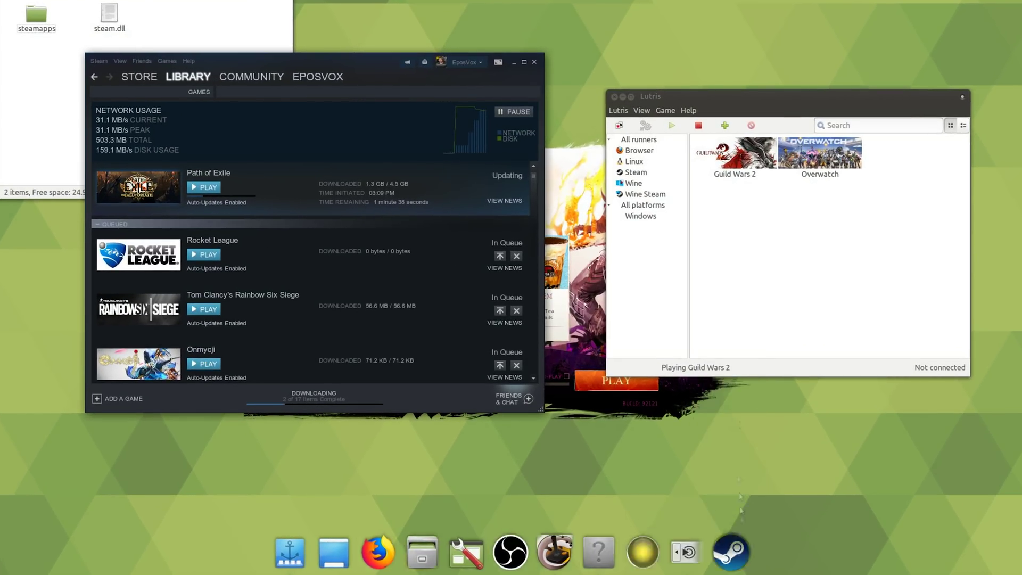
right_click(740, 543)
click(740, 544)
click(740, 543)
drag(740, 543, 533, 541)
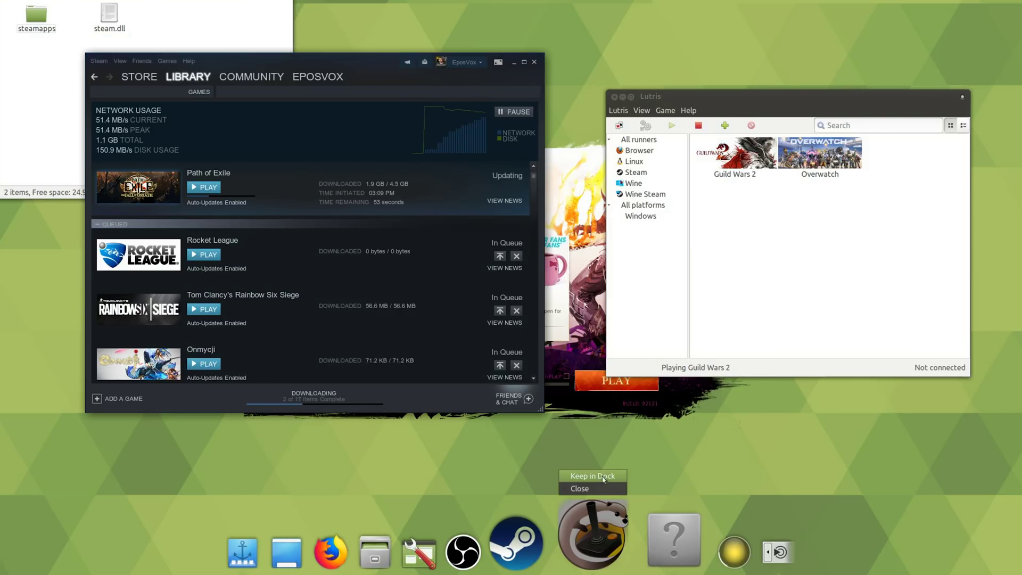
Browse the installed games for queued updates and check the scheduled entries in the download queue.
mouse_move(188, 77)
click(193, 172)
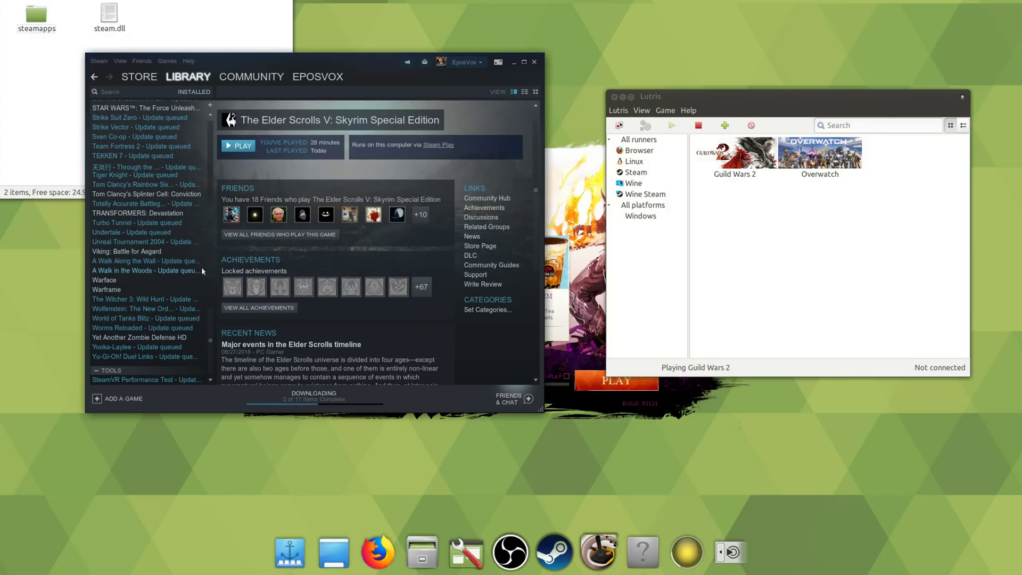
scroll(159, 224, up, 20)
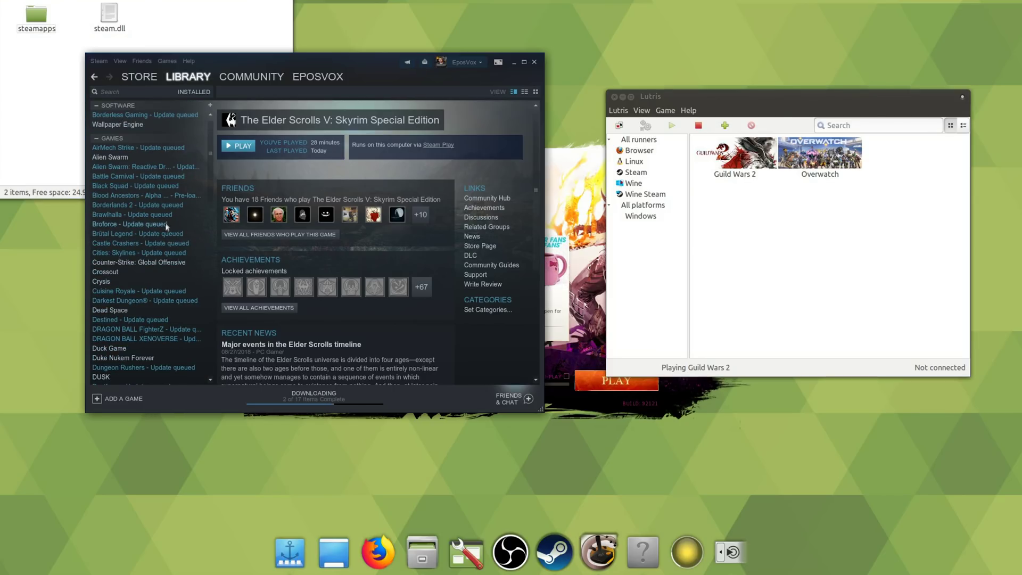
click(337, 401)
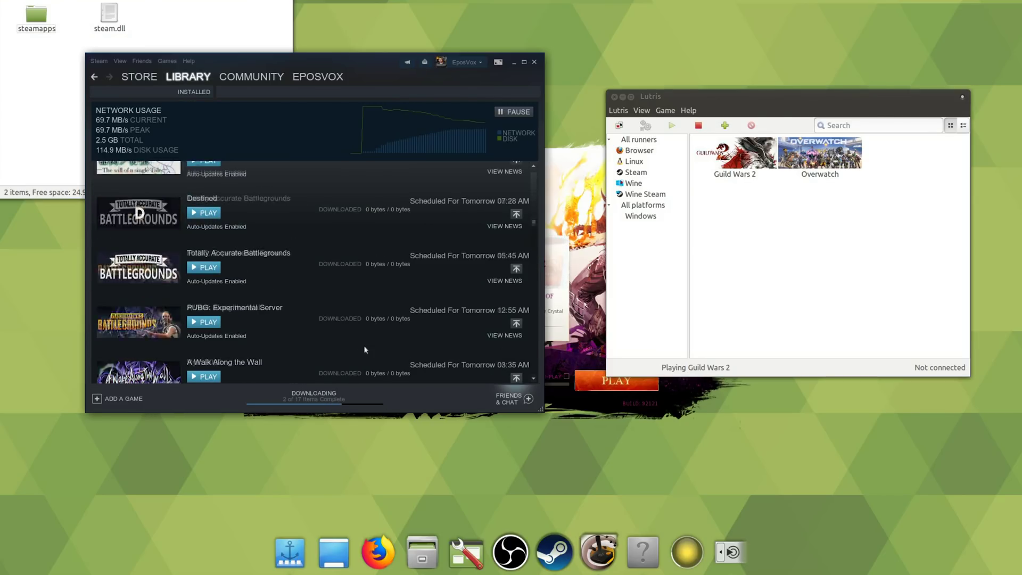
scroll(363, 345, down, 15)
scroll(363, 343, up, 15)
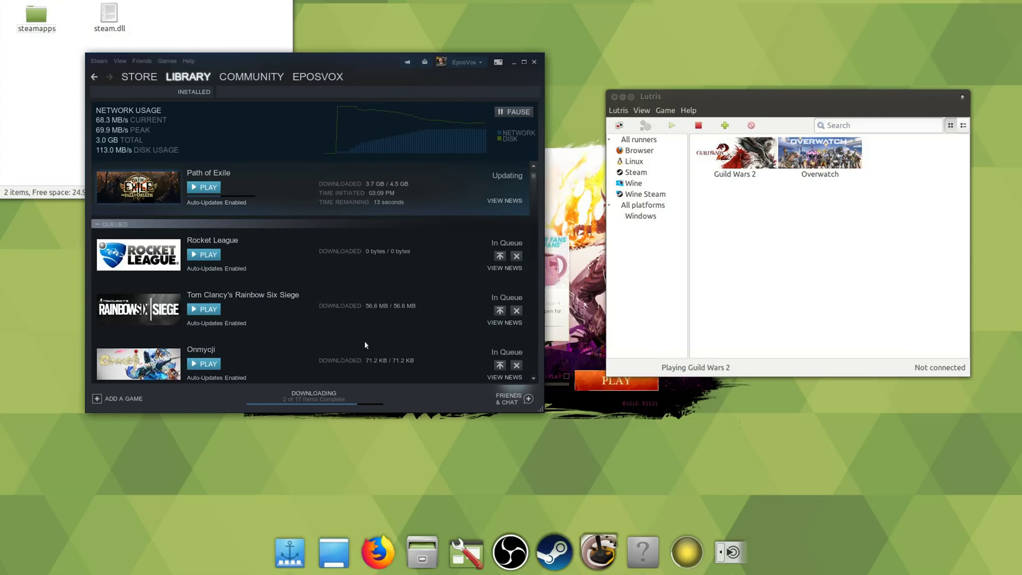
Switch to Firefox, search for warframe, and go to the login for the official site's PC download page.
click(378, 552)
text(warframe)
key(Return)
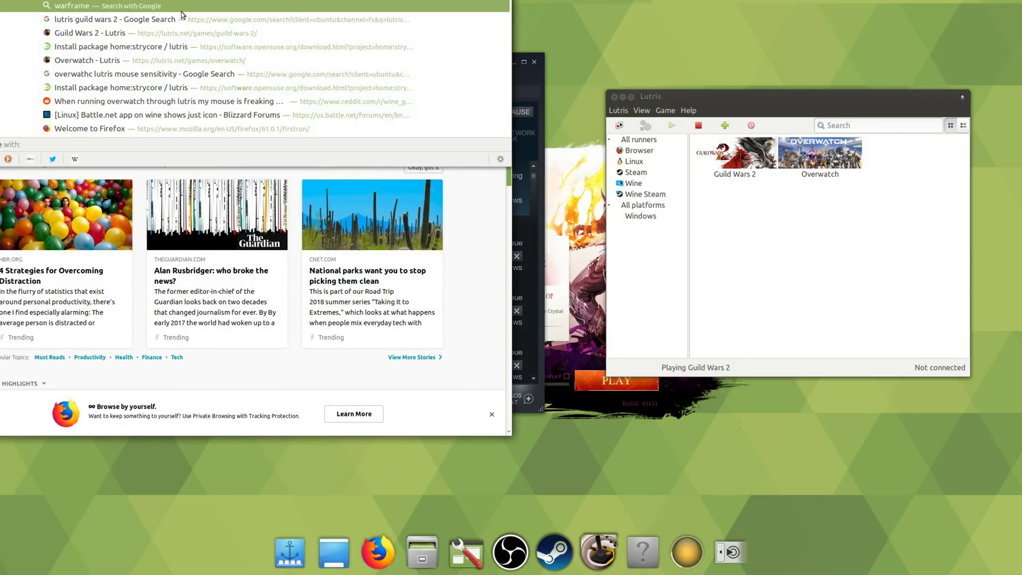
click(134, 96)
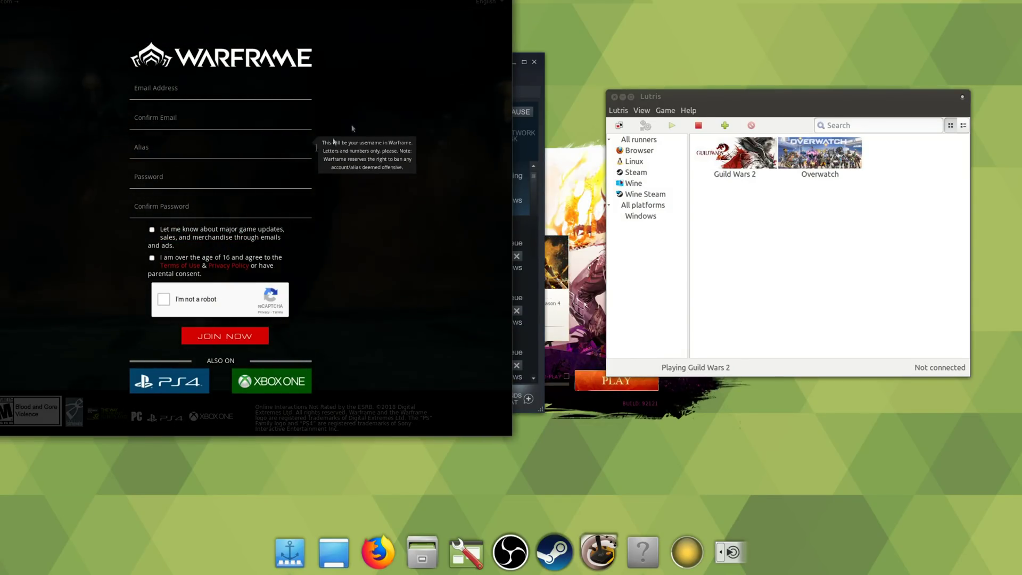
key(alt+Left)
click(313, 75)
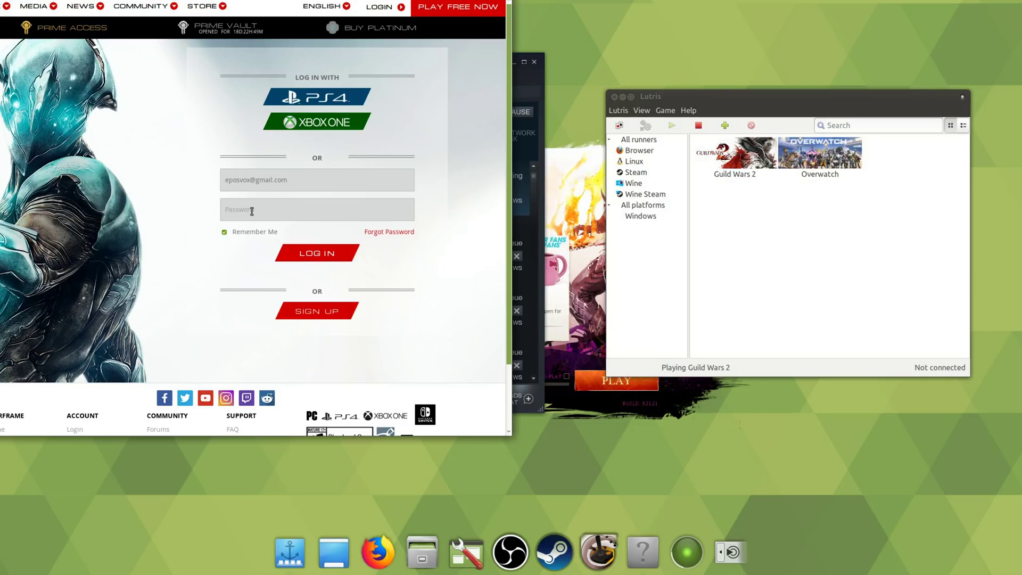
Log in to the Warframe site with the account password and image check, and highlight the Mac and Linux note in the system requirements.
key(Return)
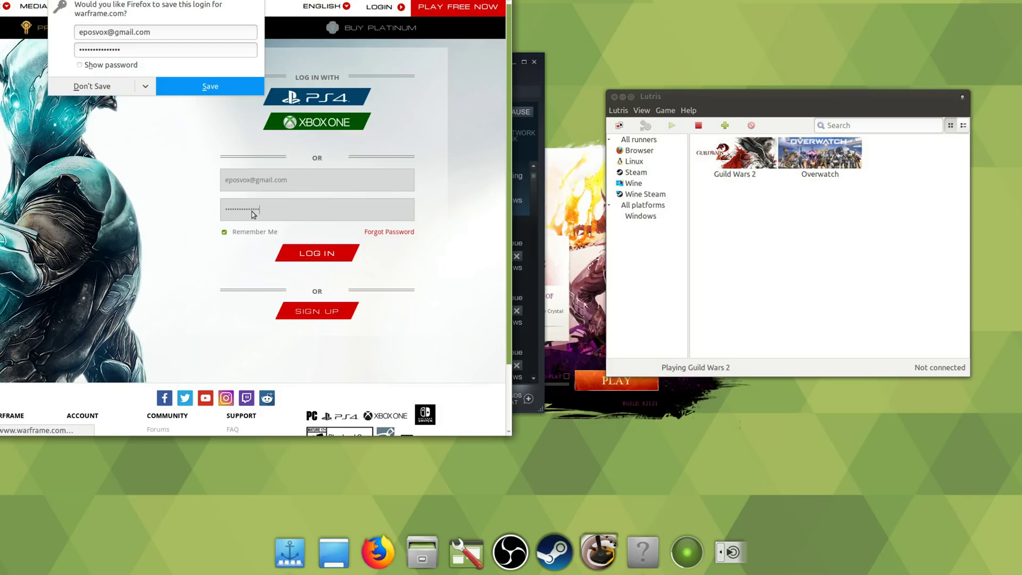
click(259, 96)
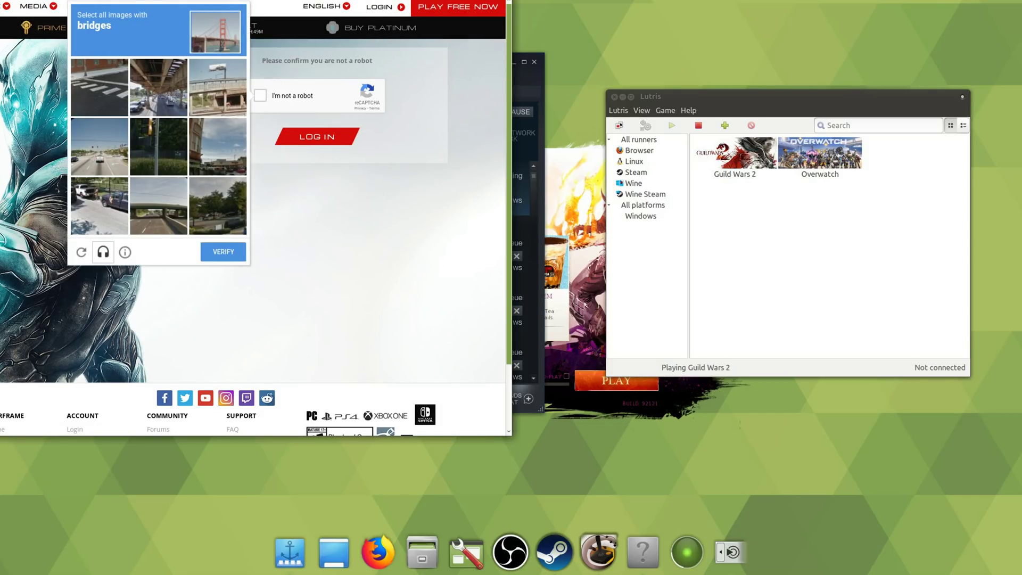
click(159, 87)
click(218, 87)
click(159, 205)
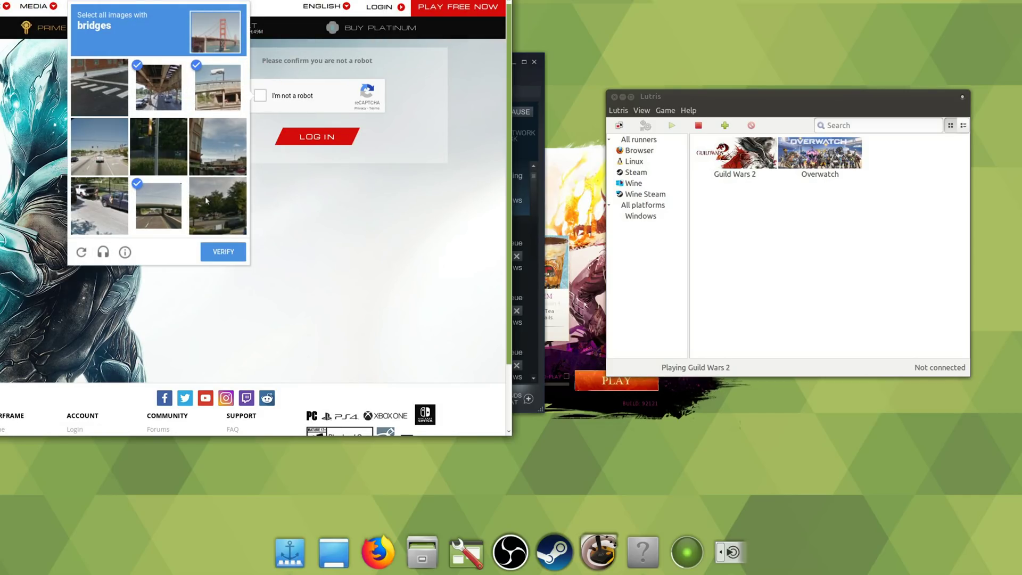
click(228, 252)
click(316, 136)
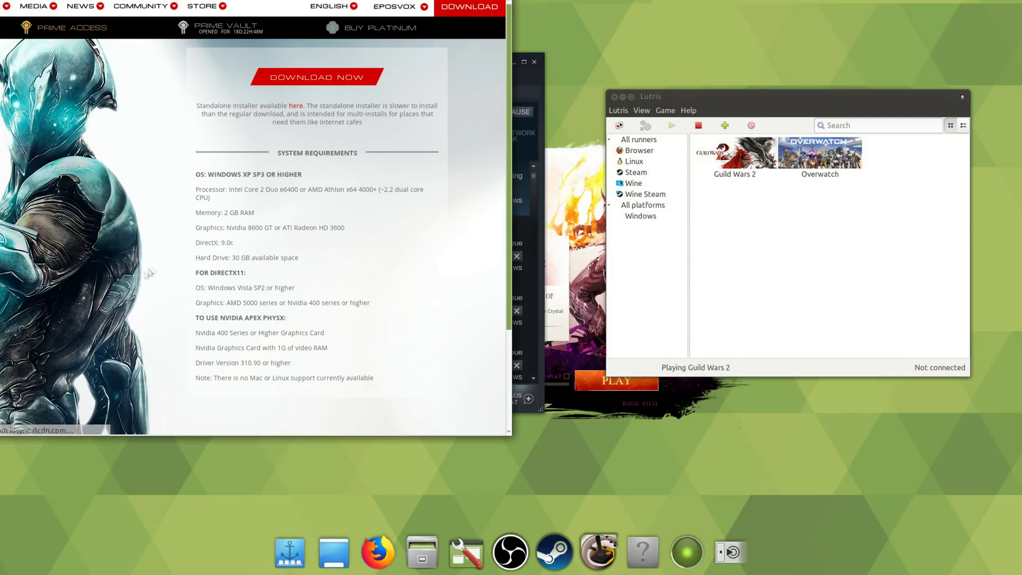
scroll(276, 198, down, 3)
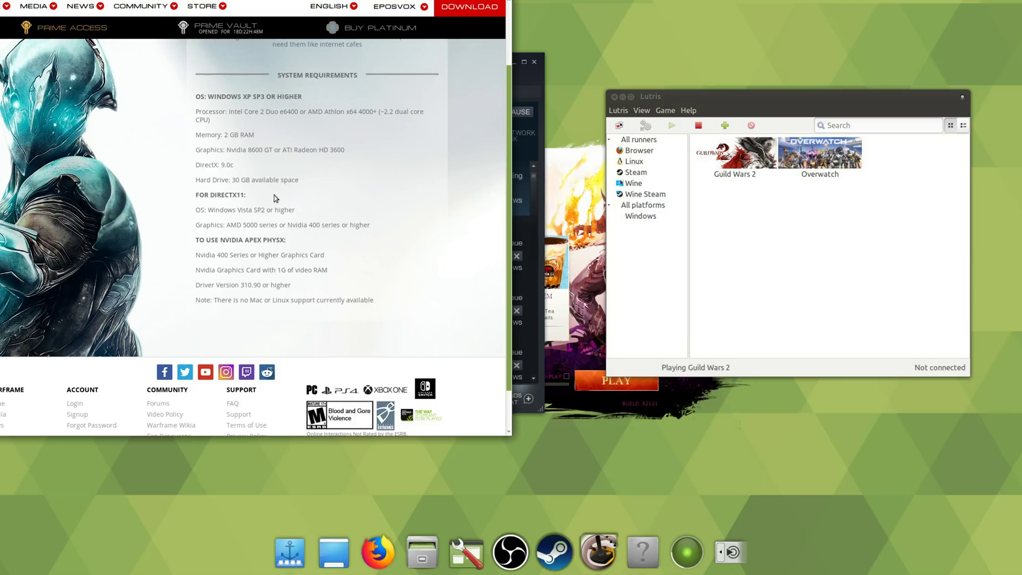
drag(211, 301, 374, 301)
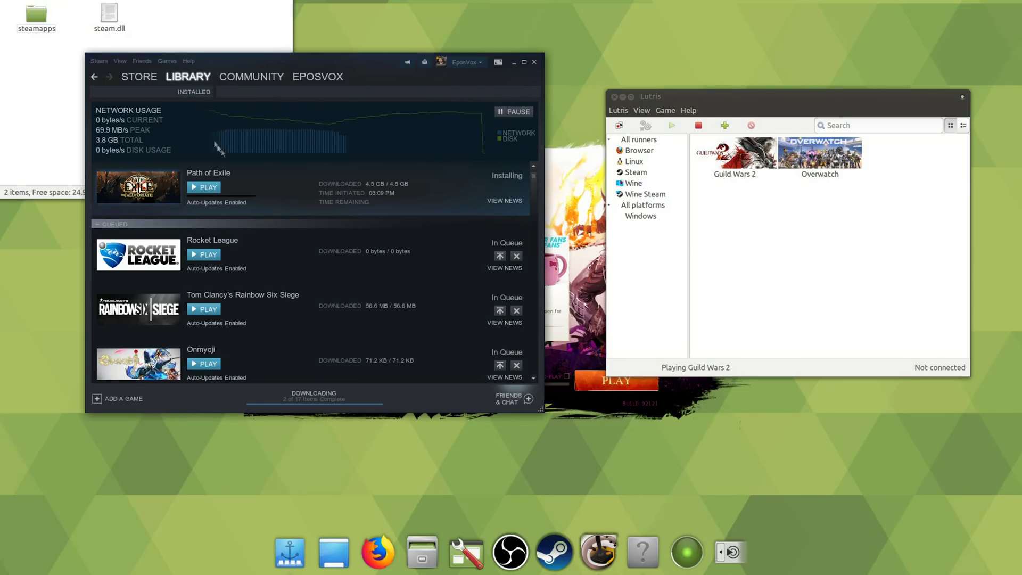
Launch Warframe from the installed games in the Steam library and accept running it with Steam Play.
mouse_move(188, 77)
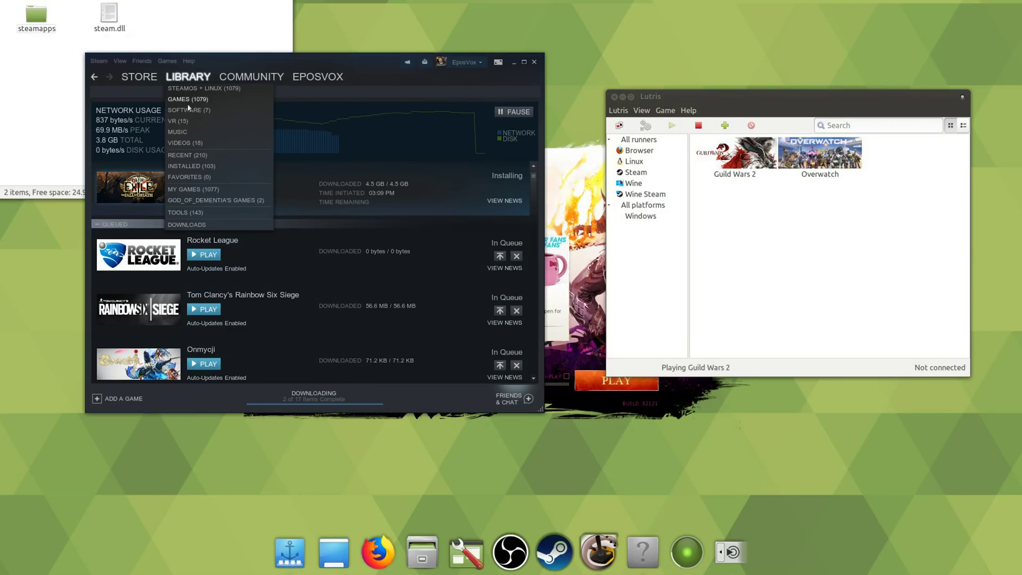
click(197, 170)
scroll(208, 298, down, 10)
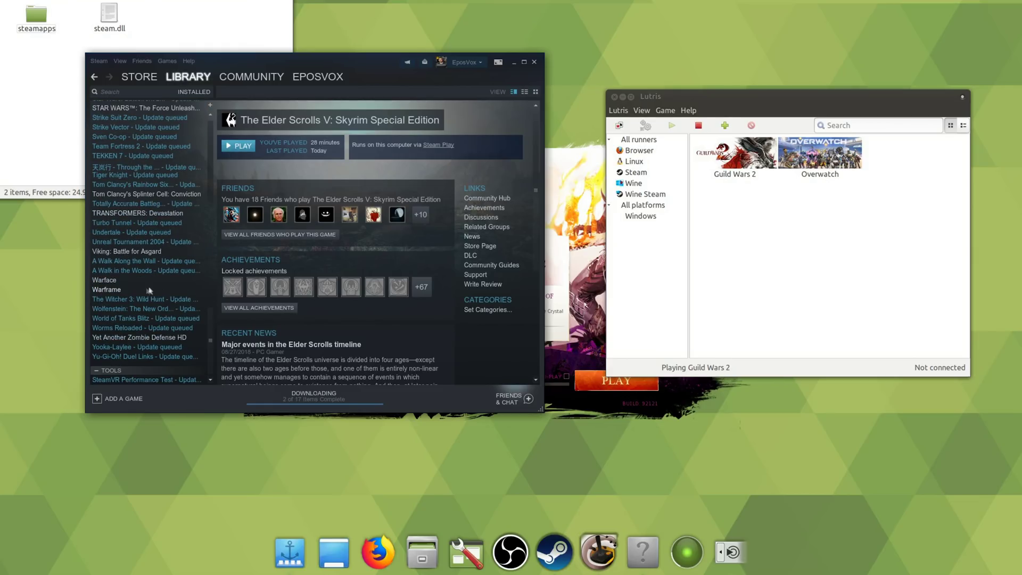
click(202, 291)
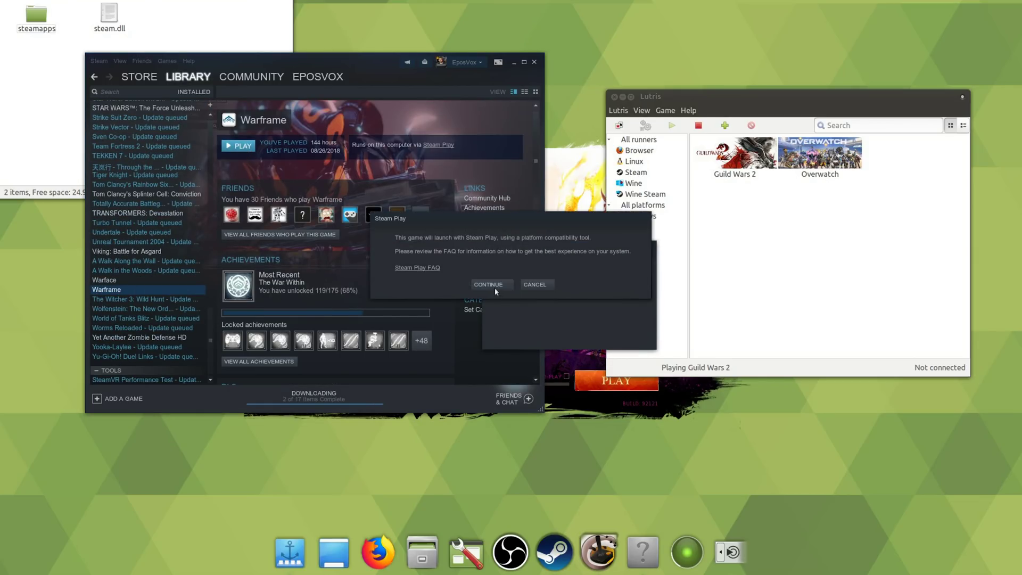
click(490, 285)
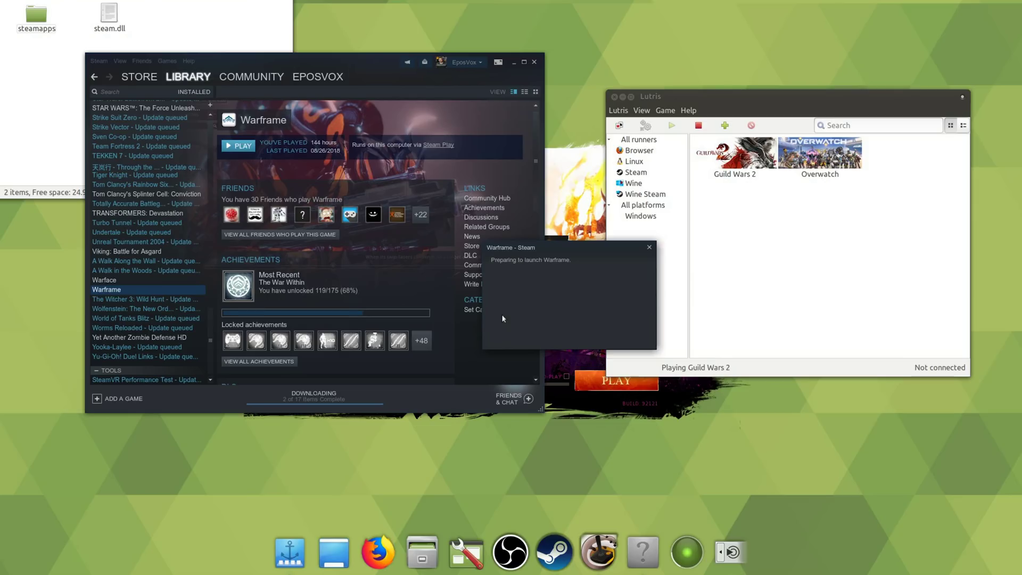